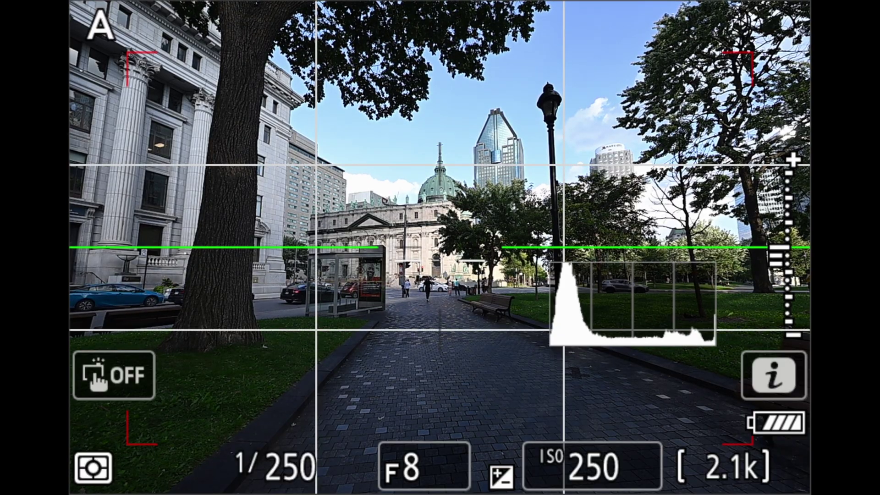
Step: Open the autofocus area and subject detection settings, then close them back to live view
key(i)
key(Return)
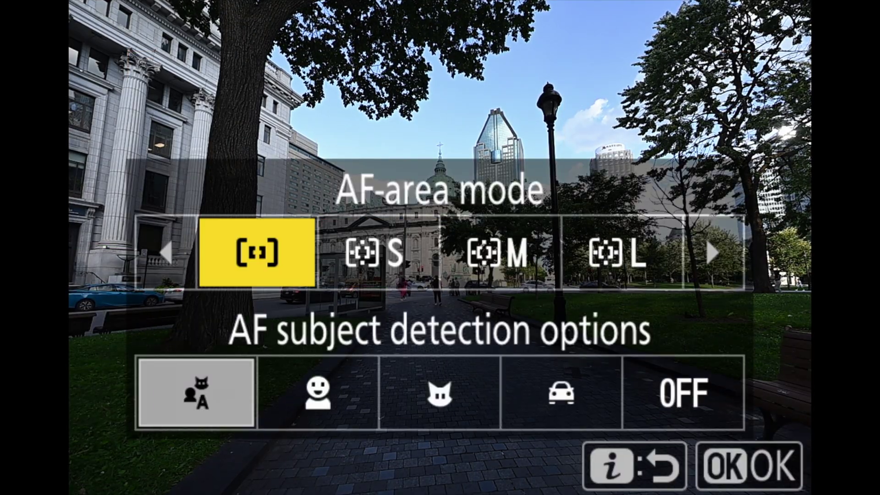
key(Return)
key(i)
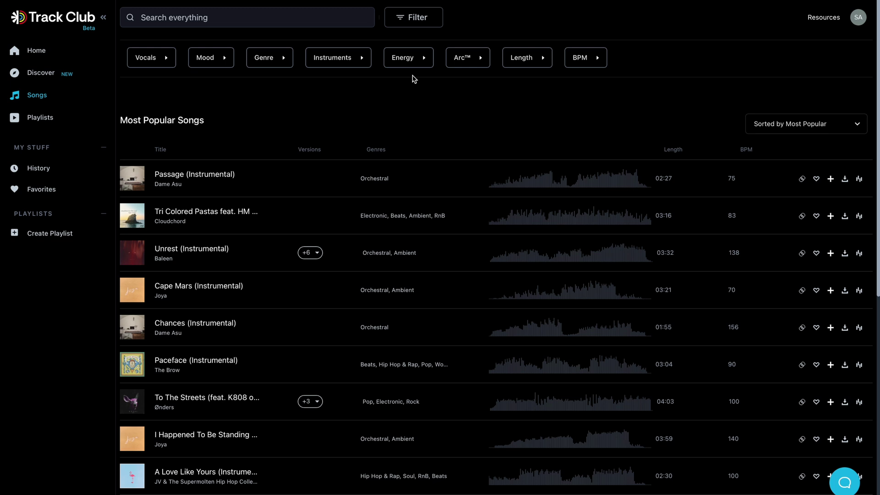
Step: Filter the songs by the Energetic and Cinematic moods
click(215, 67)
scroll(242, 199, down, 4)
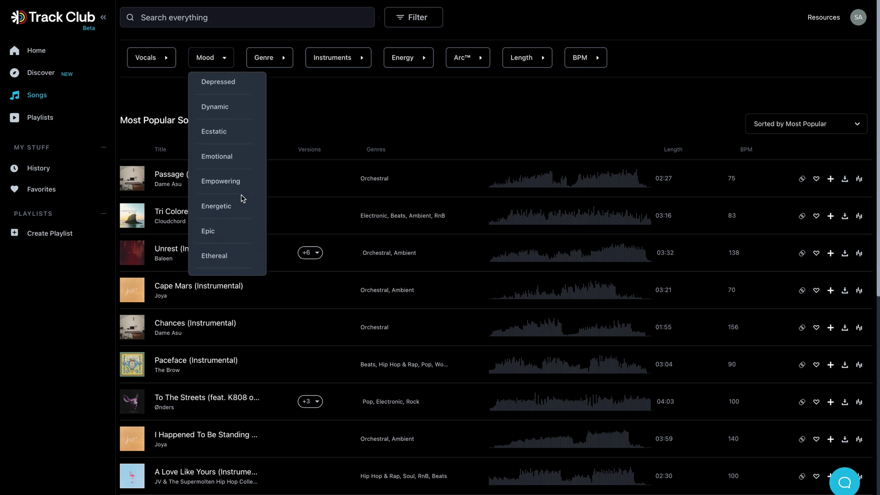
click(242, 198)
scroll(232, 177, up, 5)
click(230, 209)
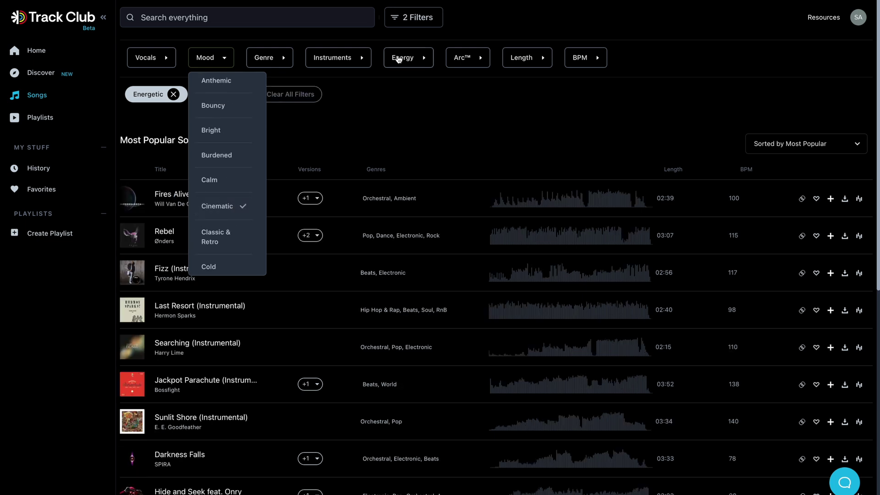
Step: Add an energy level filter and the Beats and Dance genre filters
click(403, 58)
click(404, 94)
click(271, 57)
click(283, 140)
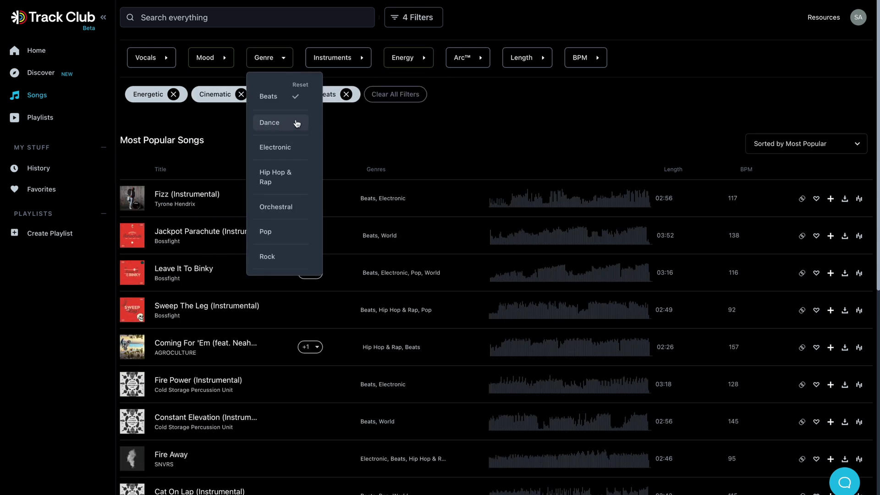
Step: Play Constant Elevation and show songs similar to it
scroll(465, 262, down, 4)
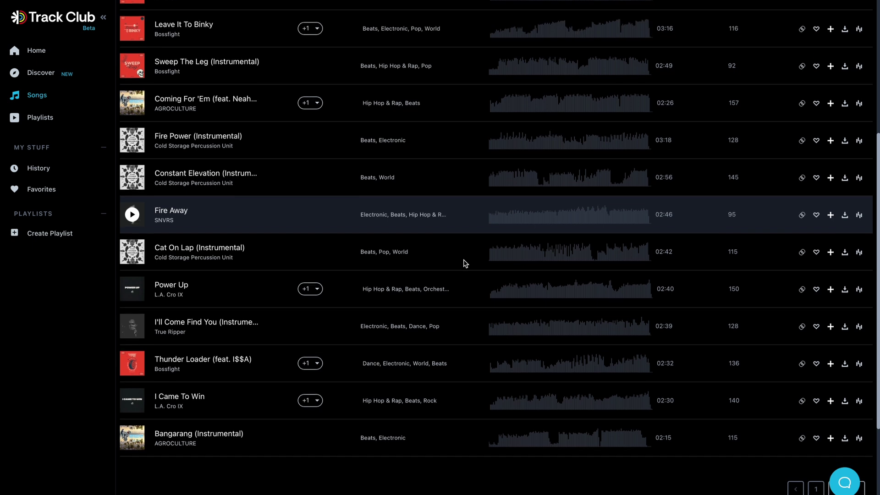
scroll(464, 261, up, 2)
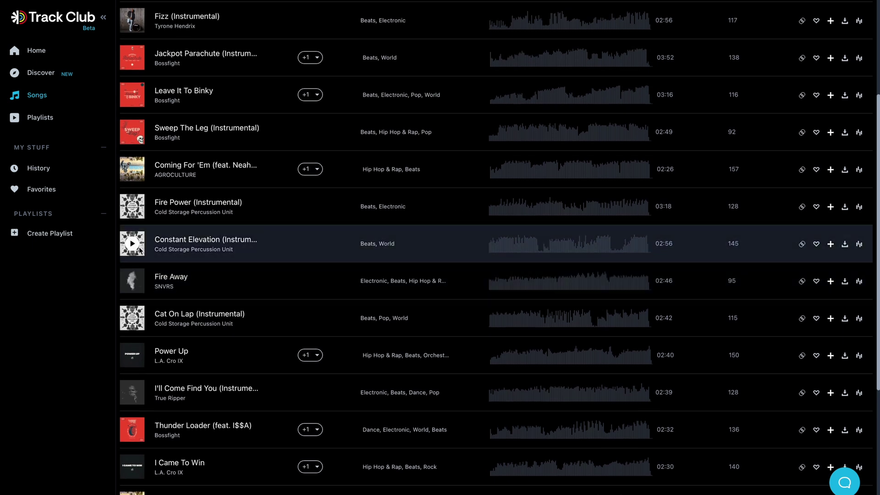
click(133, 244)
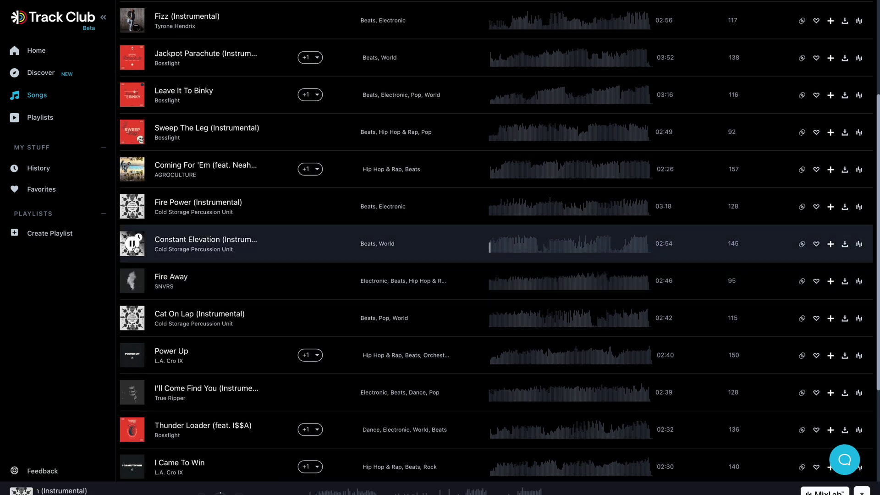
click(802, 244)
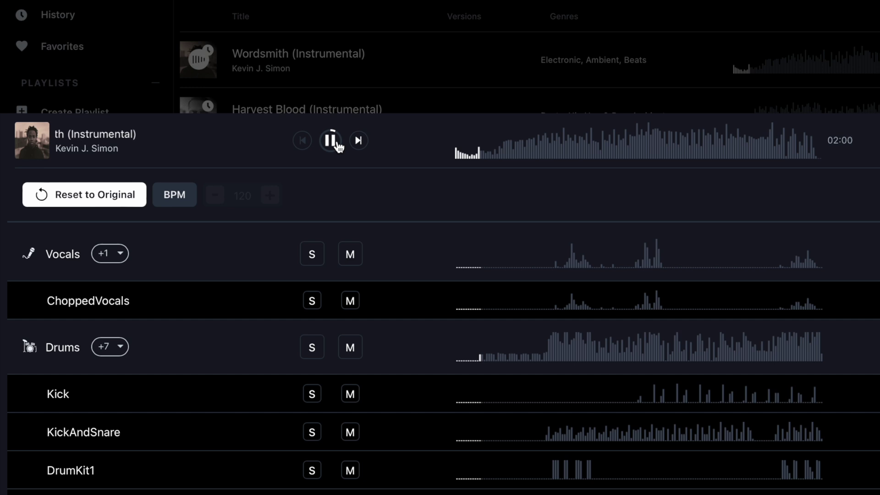
Step: Mute the Vocals and Synth stems in MixLab and bring up the mix's download options
click(350, 255)
scroll(351, 454, down, 10)
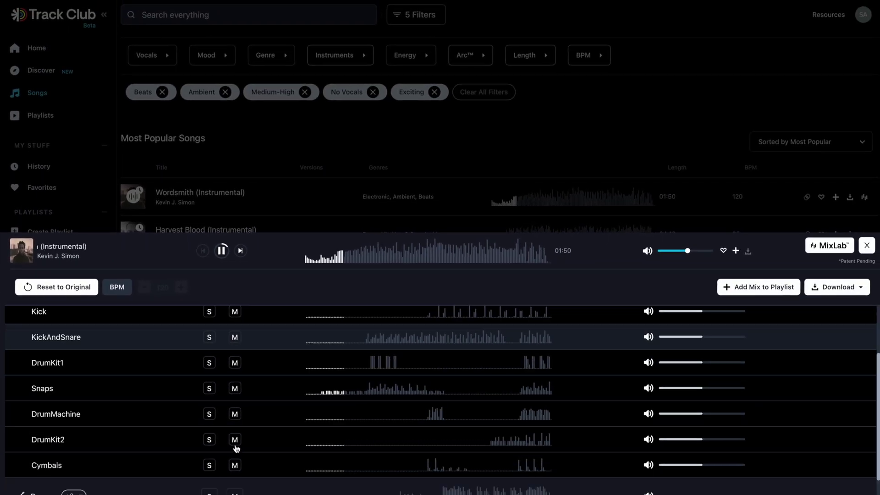
click(351, 457)
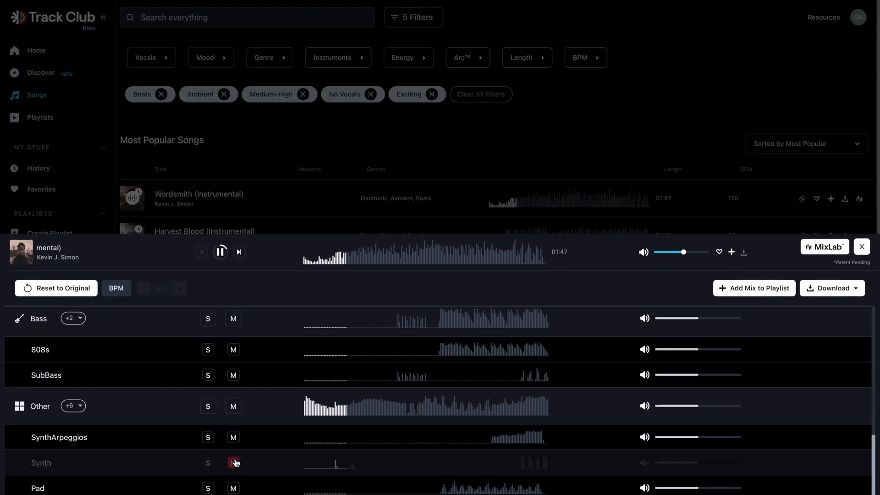
scroll(235, 463, up, 5)
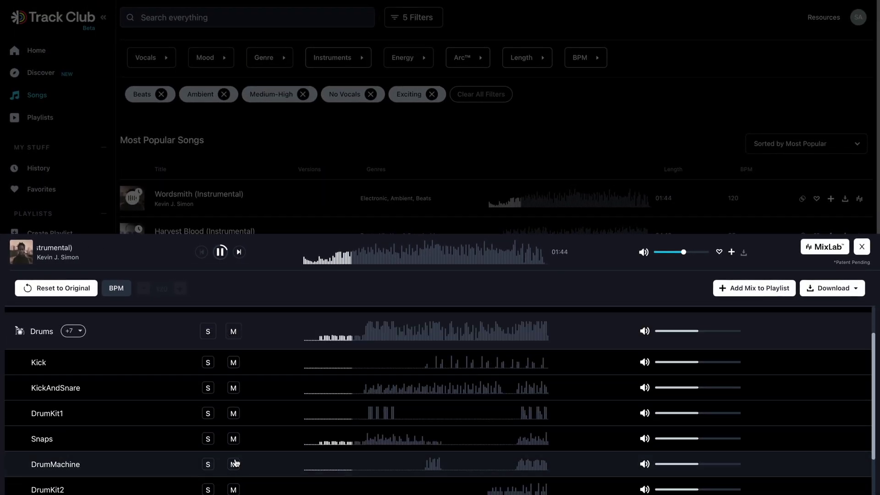
scroll(235, 462, down, 1)
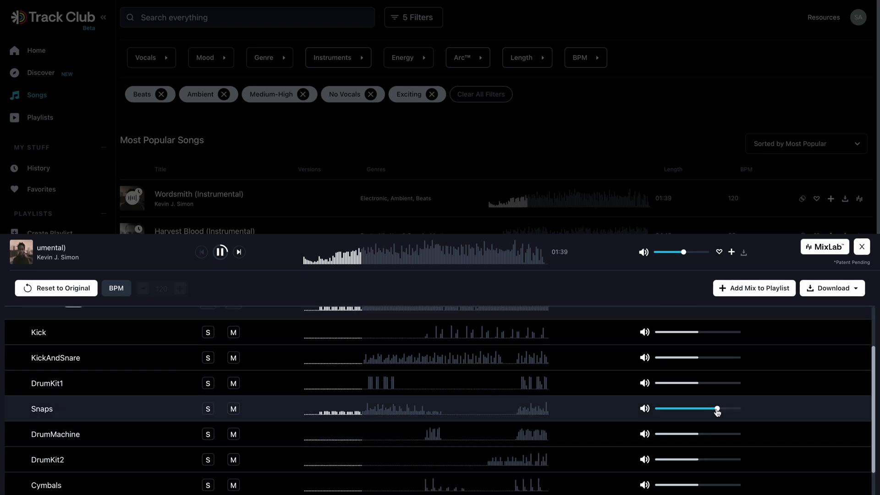
click(822, 288)
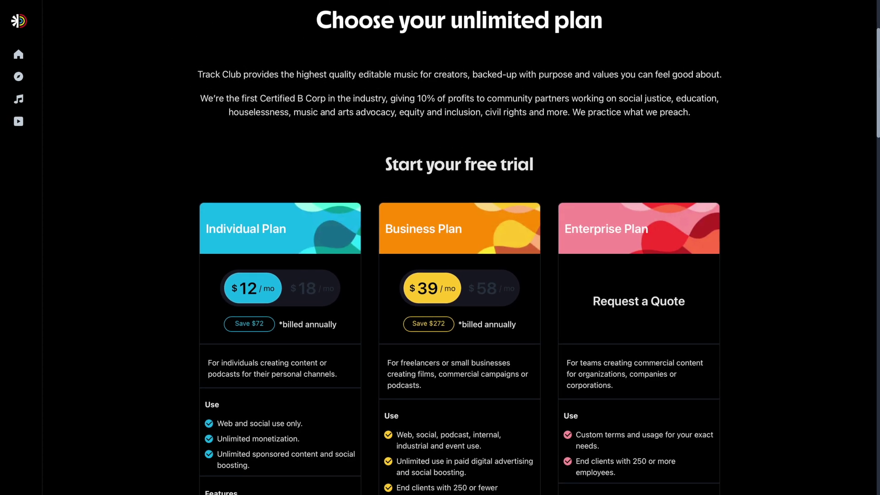
Step: Scroll through the Individual, Business and Enterprise plan cards on the pricing page
scroll(458, 247, down, 5)
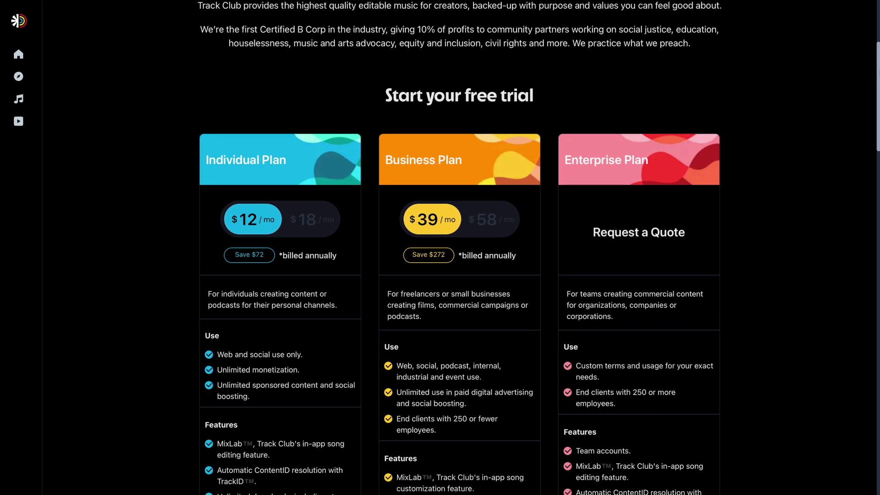
scroll(458, 248, down, 2)
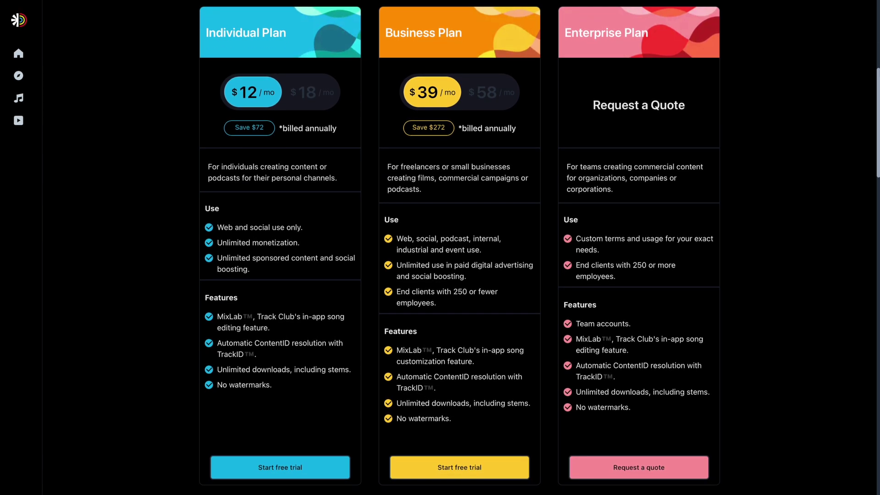
scroll(458, 247, down, 10)
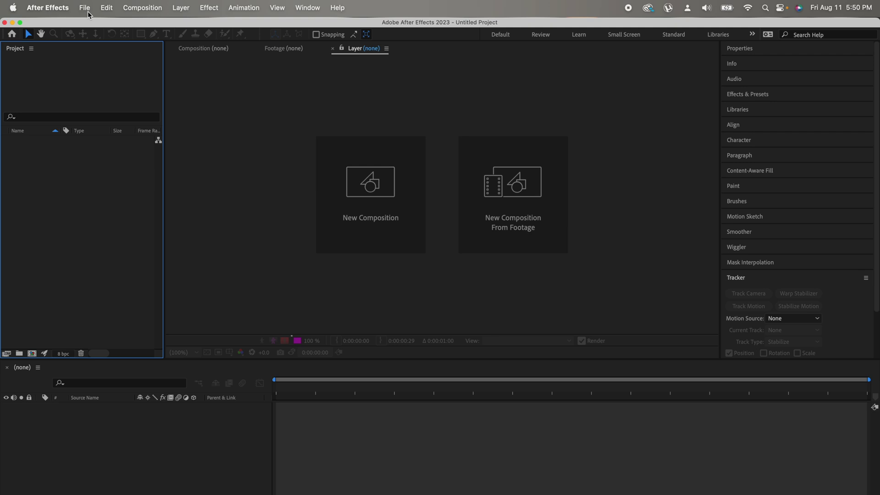
Step: Import the DSC_7582.MOV clip from the Samples folder
click(85, 8)
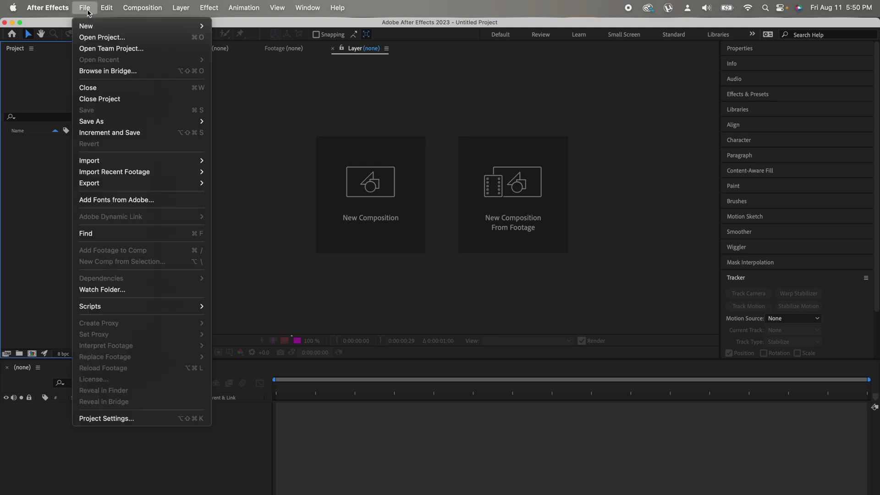
mouse_move(101, 161)
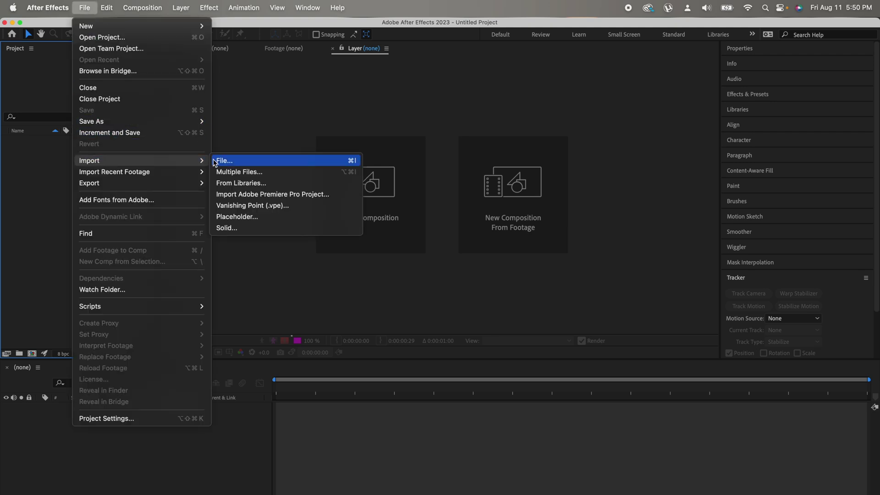
click(215, 162)
click(526, 111)
click(458, 239)
double_click(353, 170)
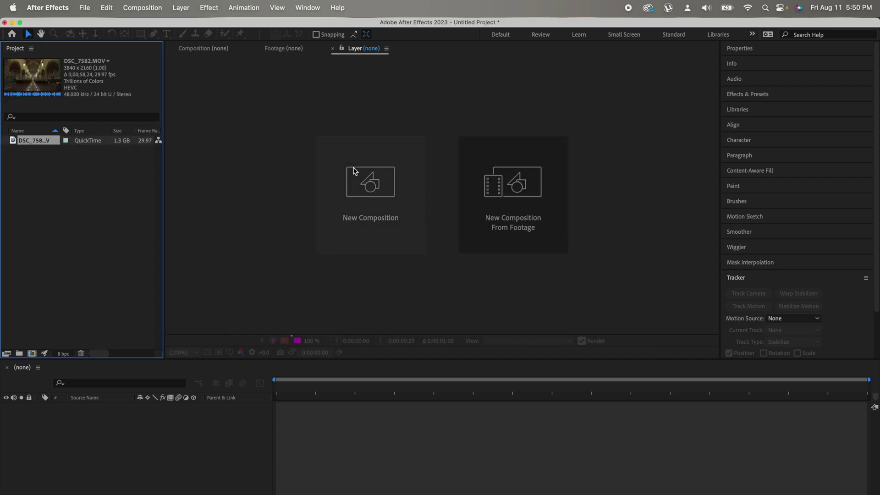
Step: Create a composition from DSC_7582, preview it, and trim it to the work area
drag(52, 141, 39, 316)
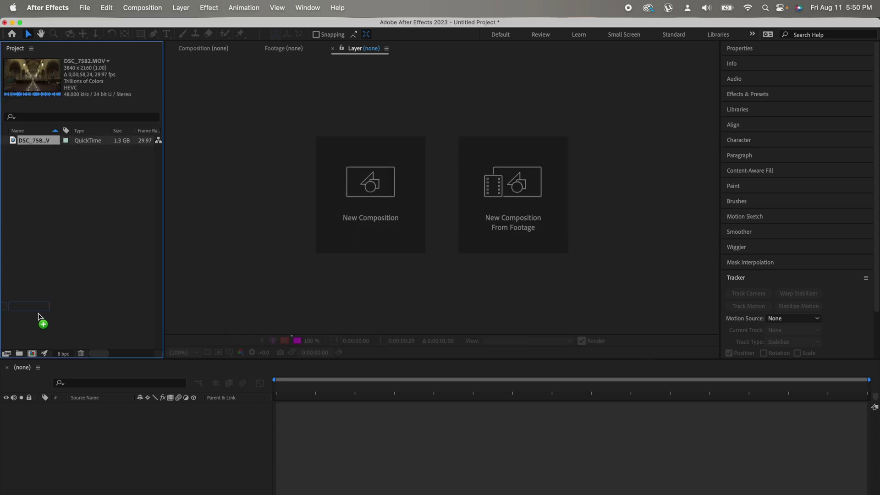
drag(34, 353, 35, 354)
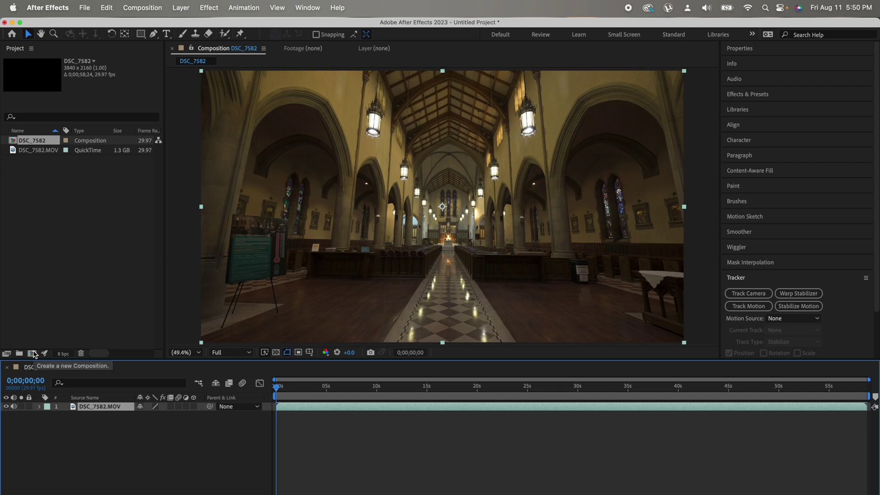
key(space)
click(847, 390)
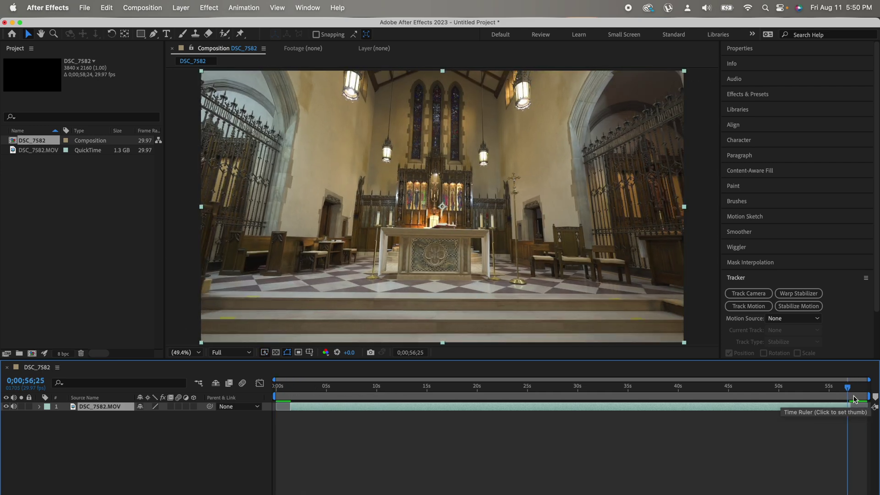
click(274, 394)
key(super+shift+x)
key(space)
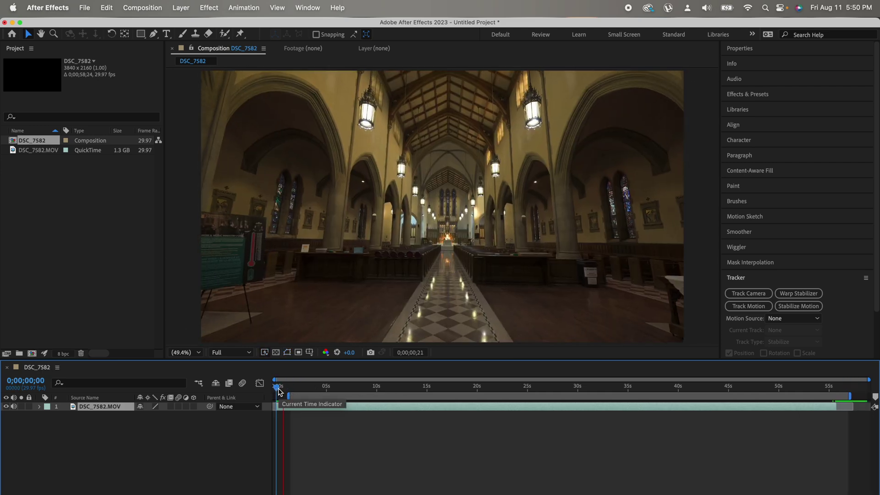
Step: Time-stretch the footage layer so it lasts one second
right_click(294, 410)
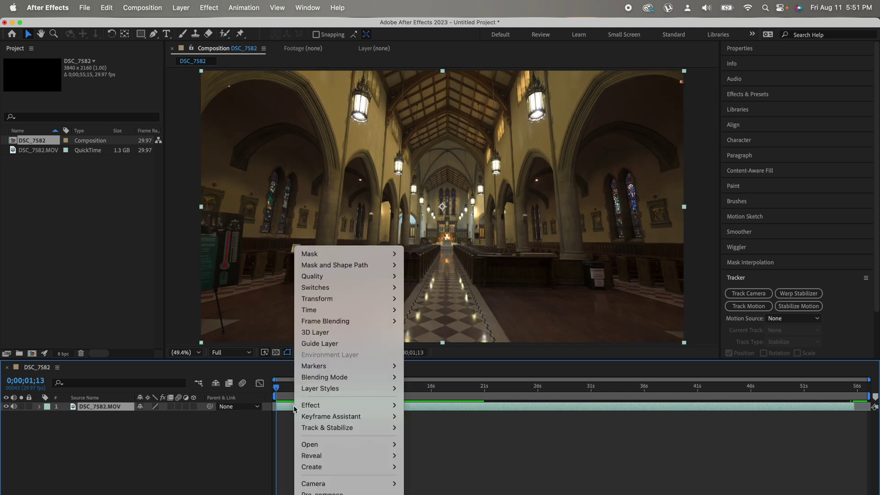
mouse_move(346, 313)
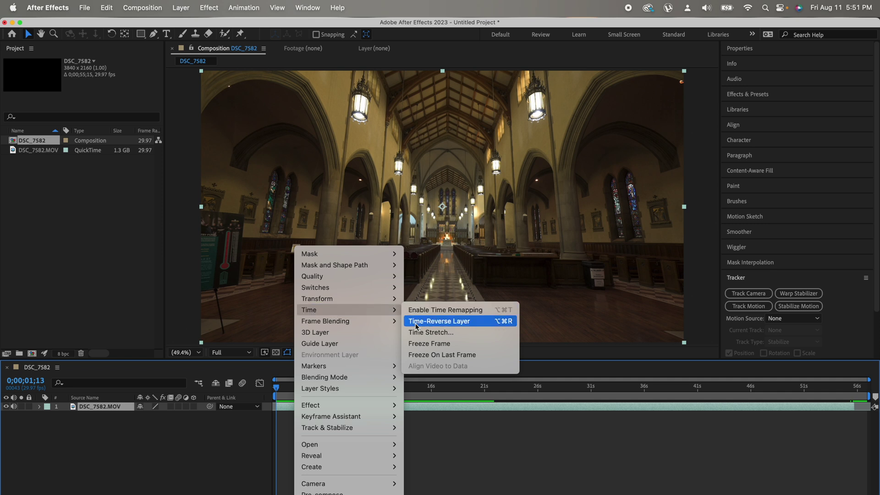
click(426, 333)
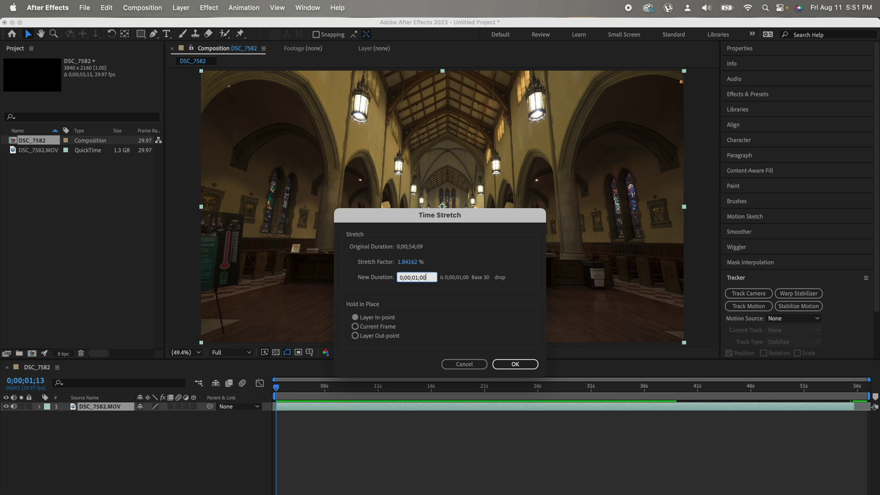
key(Return)
Step: Trim the comp to the work area at the layer's last frame and preview it
drag(869, 380, 424, 421)
click(360, 390)
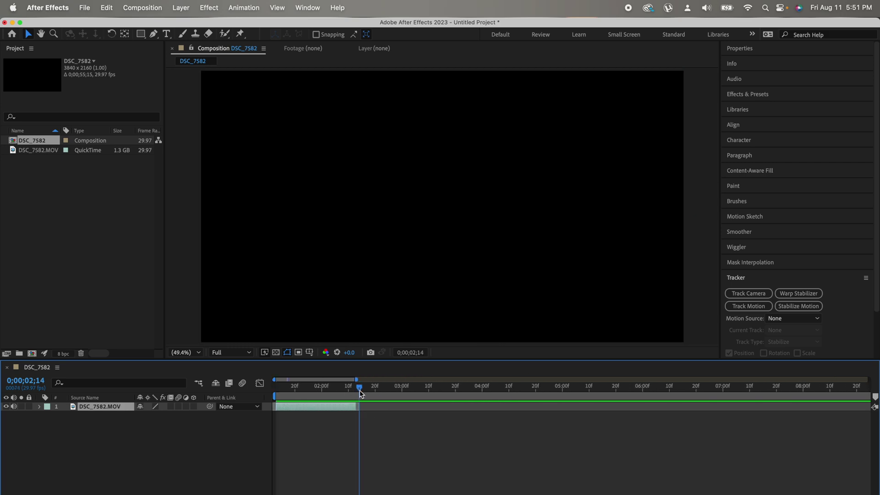
drag(357, 393, 354, 393)
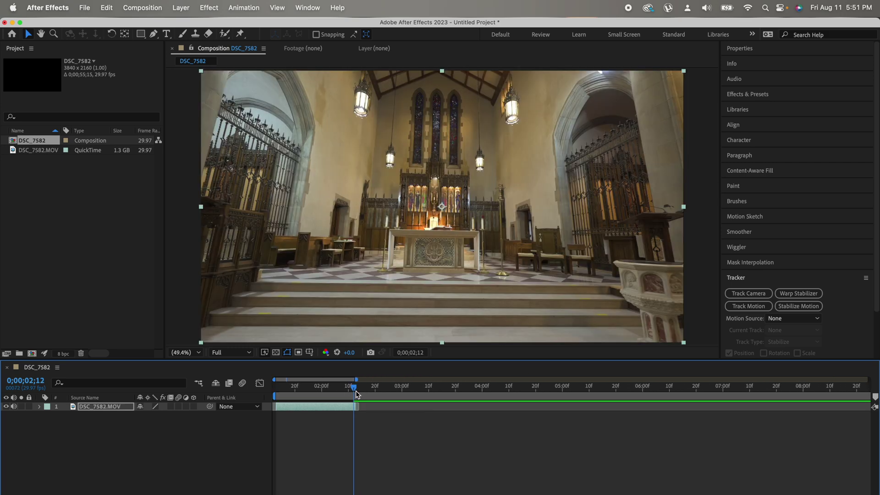
right_click(338, 396)
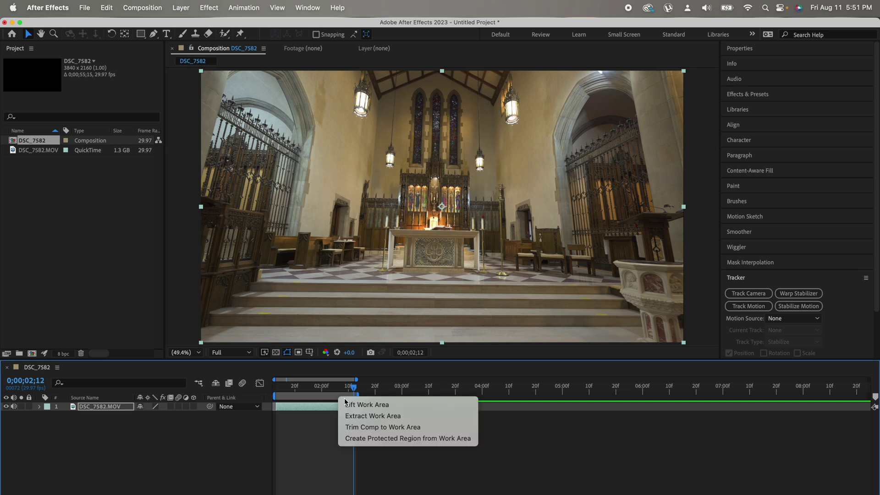
click(366, 427)
key(space)
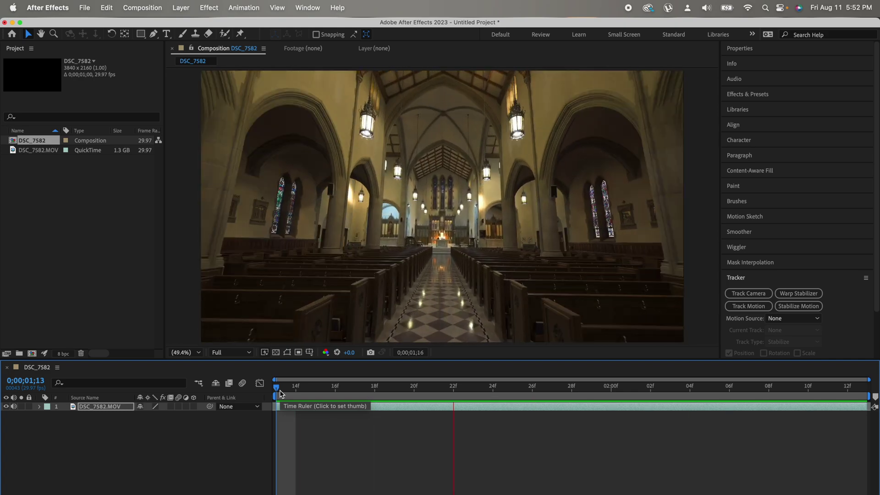
Step: Pre-compose the footage layer with Move all attributes into the new composition
right_click(336, 409)
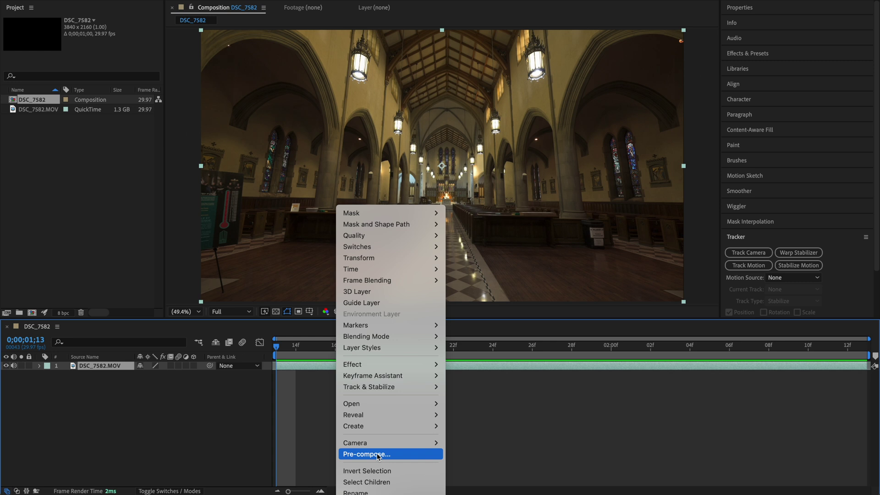
click(378, 454)
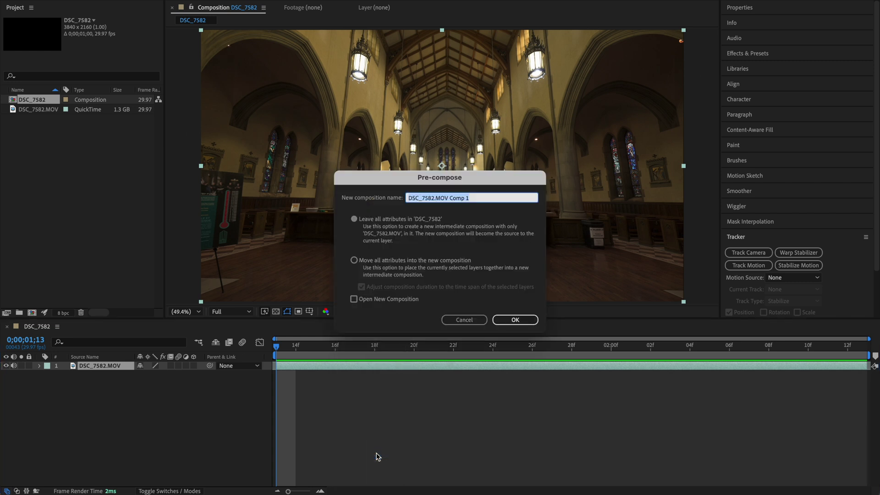
click(397, 266)
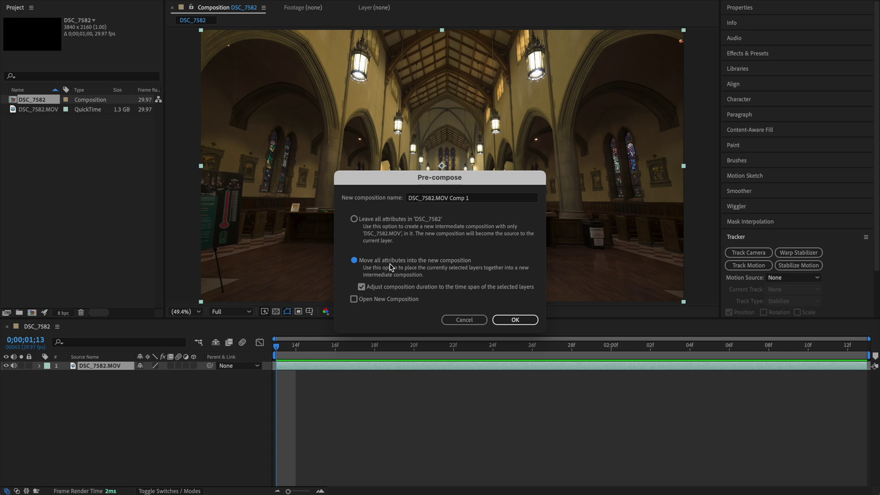
click(512, 319)
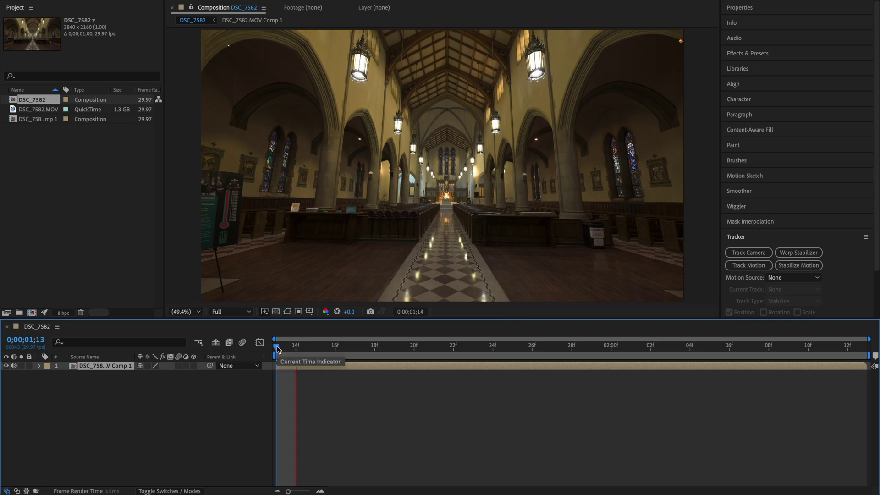
Step: Preview the precomposed footage and park the playhead at 0;00;01;27
key(space)
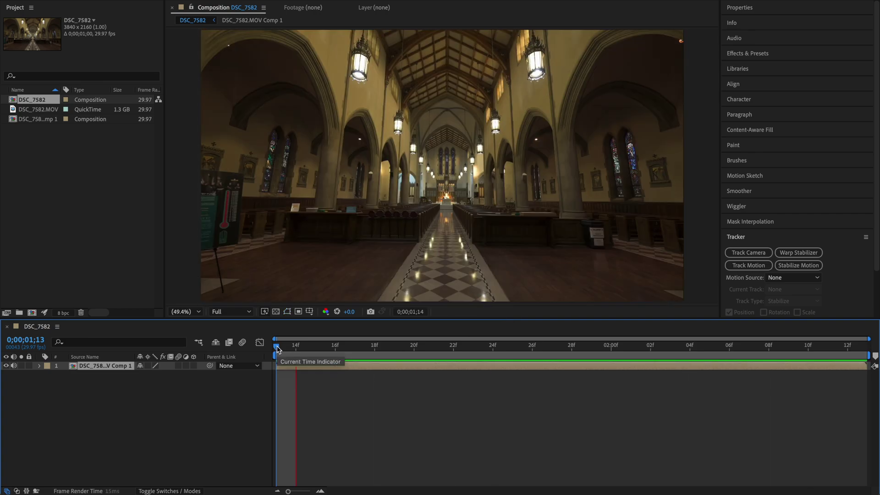
key(space)
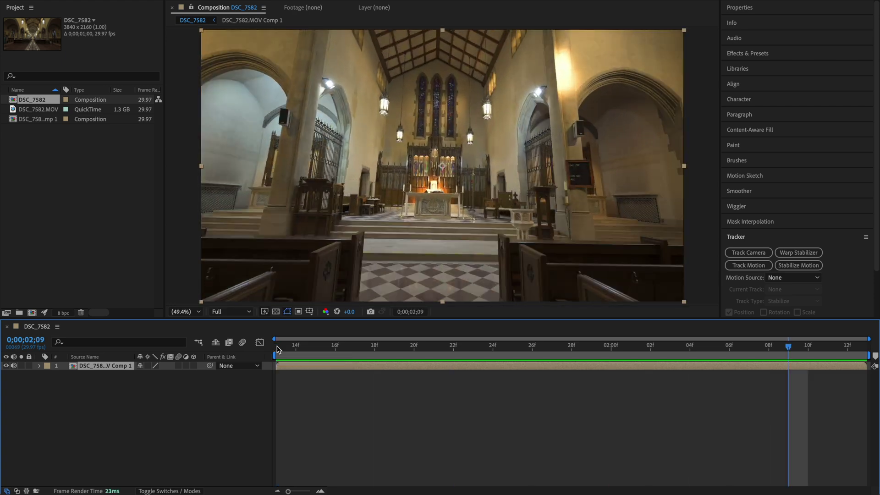
click(551, 351)
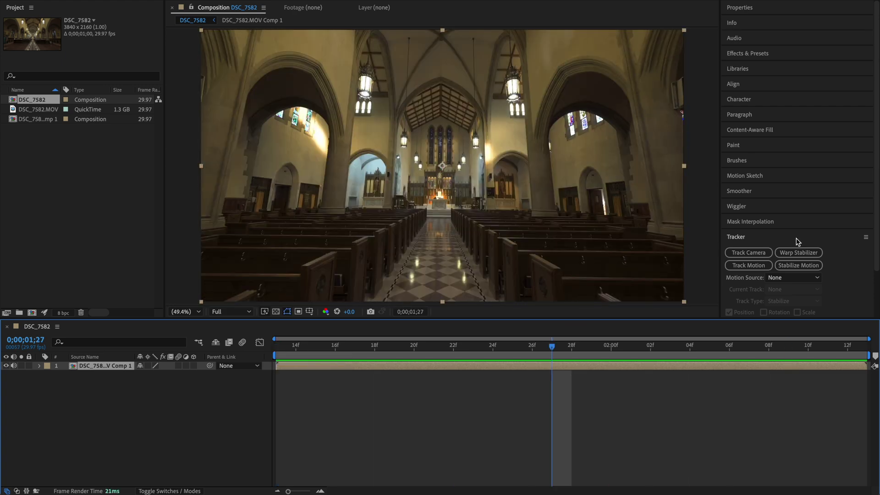
scroll(798, 242, down, 2)
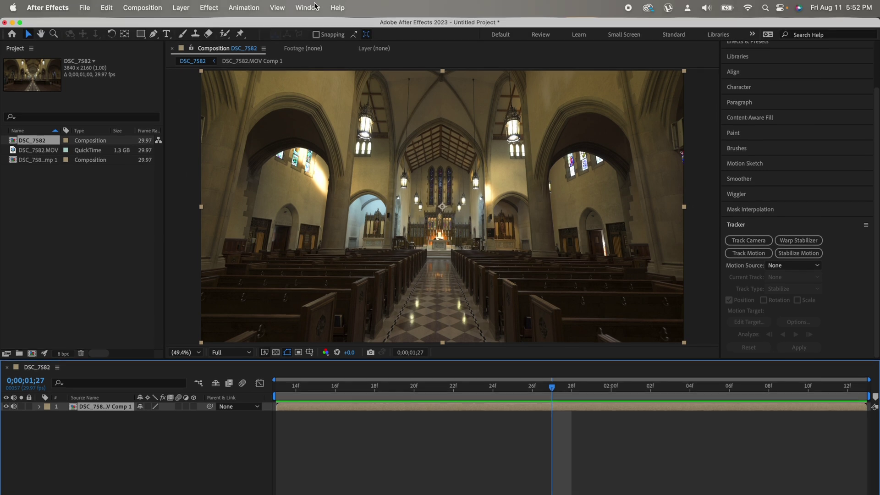
Step: Start a Stabilize Motion track on the precomposed layer
click(311, 8)
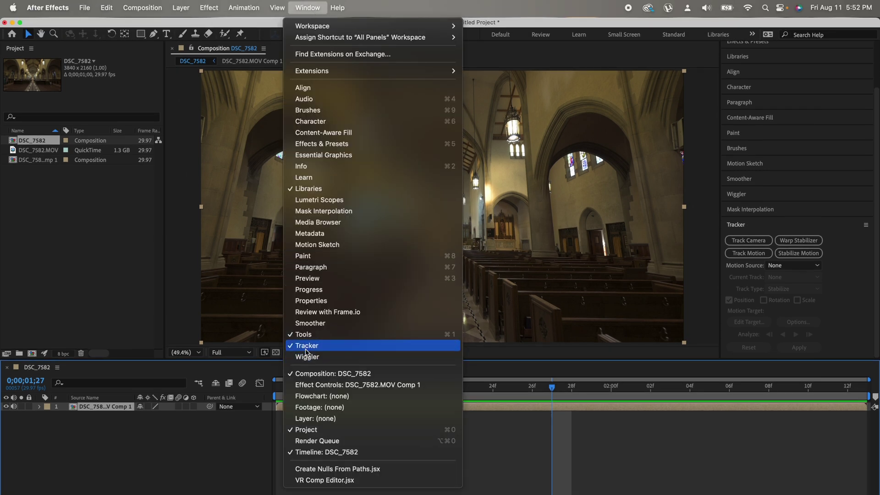
click(305, 12)
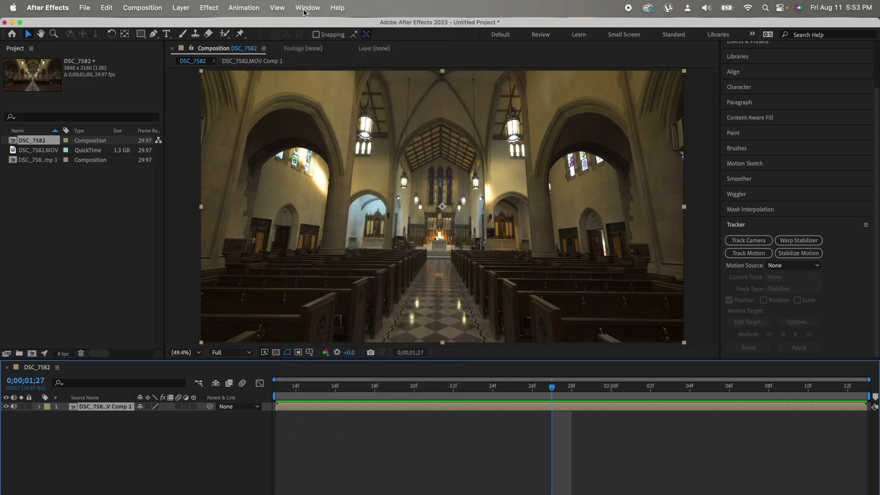
click(804, 255)
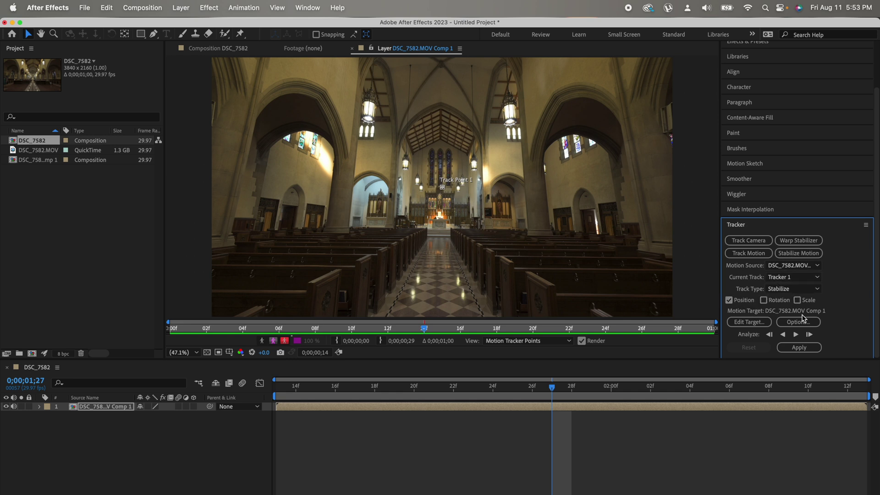
Step: In Motion Tracker Options, enable Enhance Before Match and stop tracking below 90% confidence
click(798, 321)
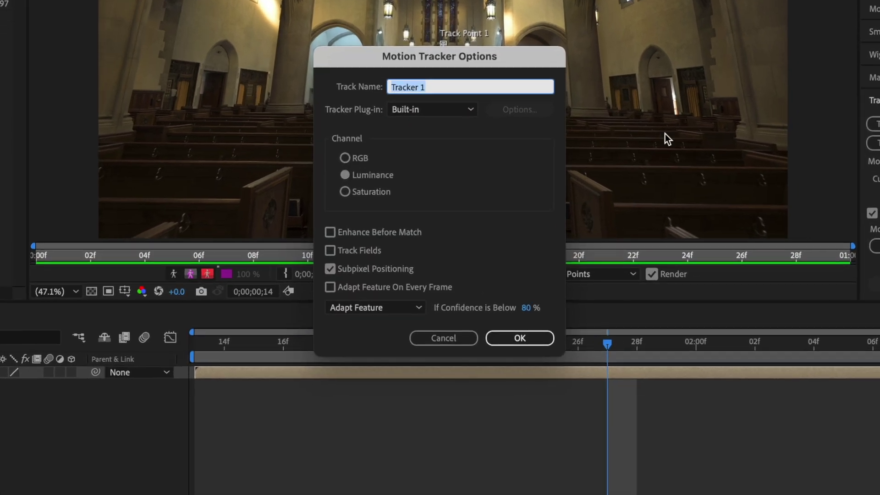
click(374, 233)
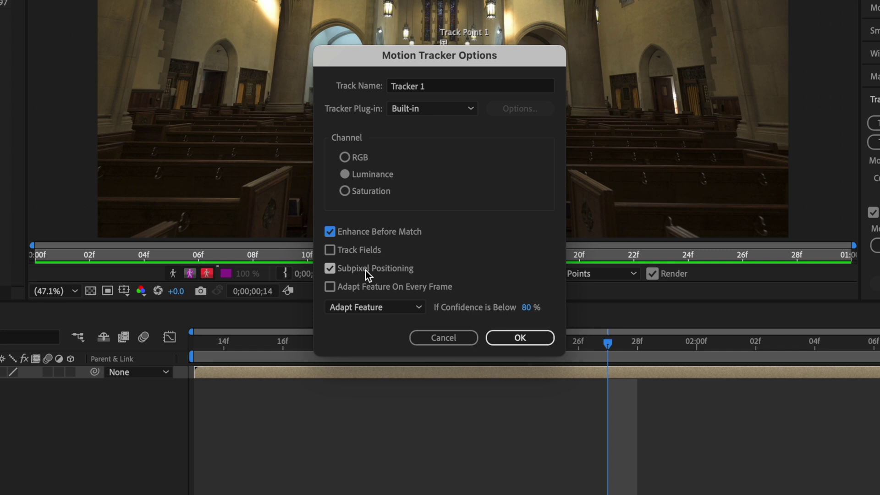
click(370, 306)
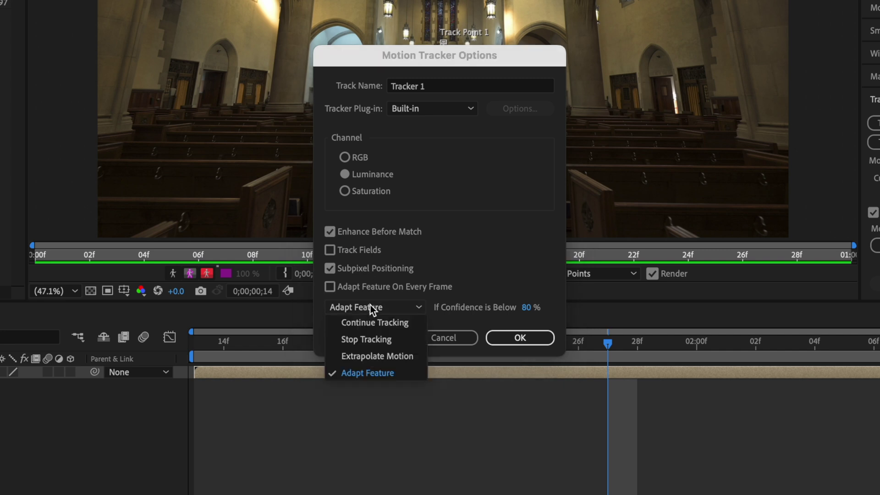
click(369, 340)
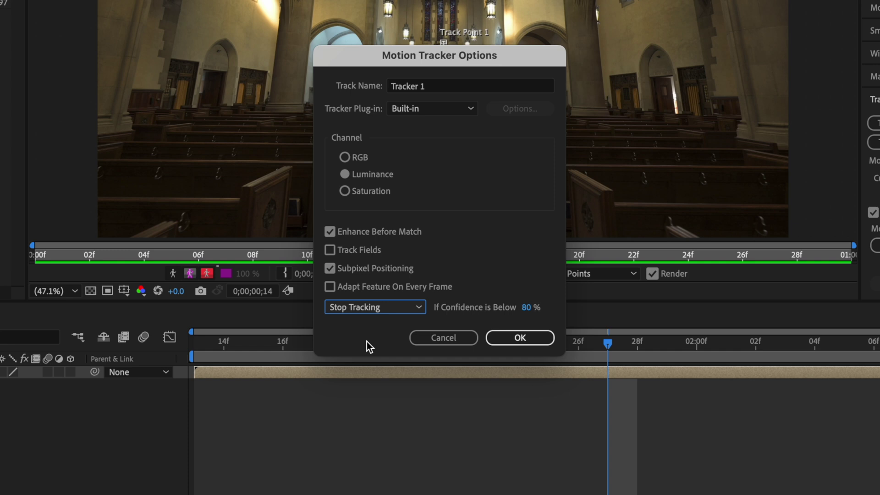
click(525, 307)
text(90)
click(524, 262)
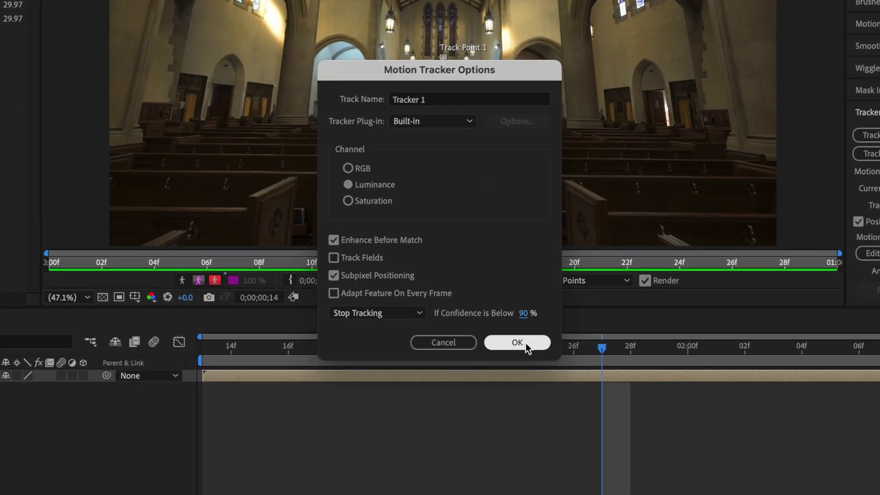
click(520, 338)
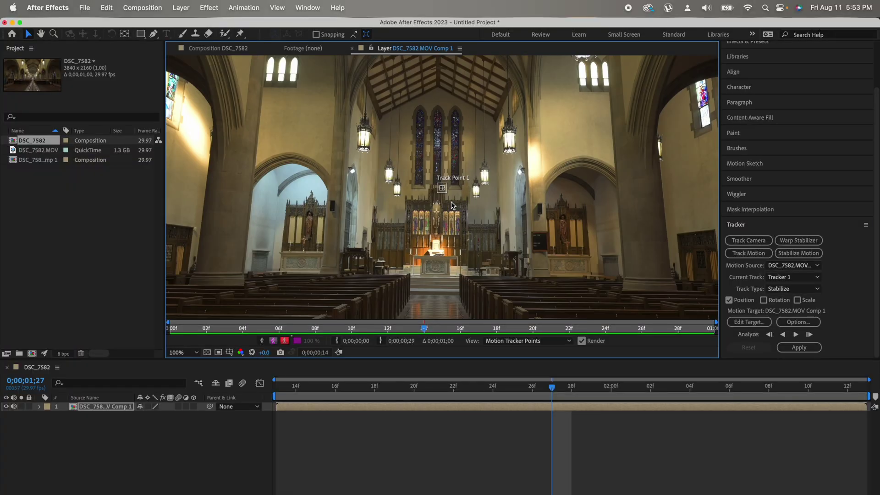
Step: Select Track Point 1 and move it toward a new feature in the Layer panel
scroll(507, 131, up, 5)
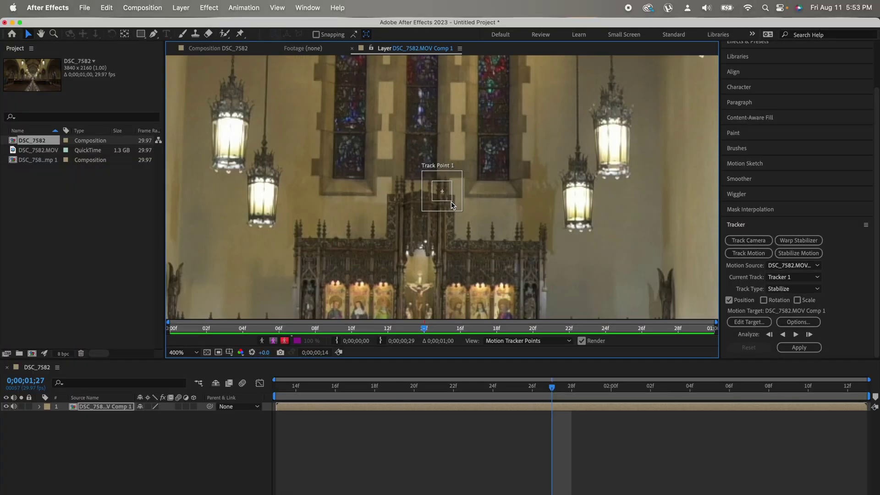
key(v)
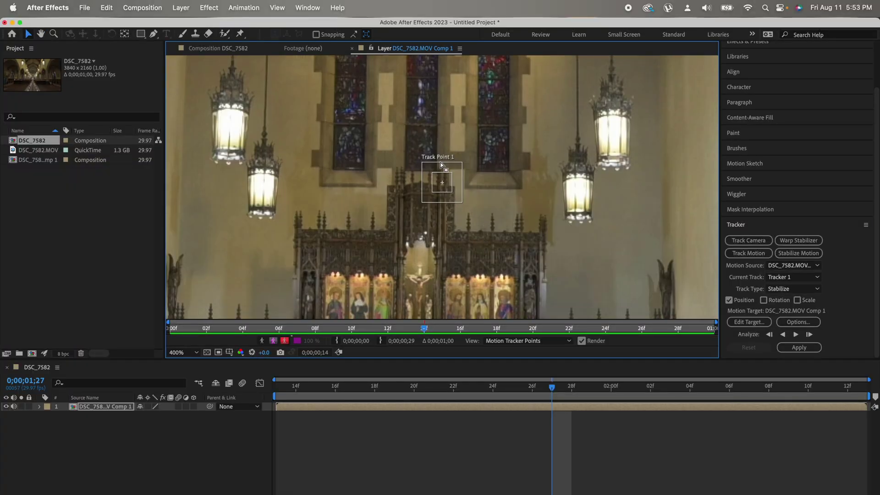
click(443, 186)
scroll(491, 192, left, 3)
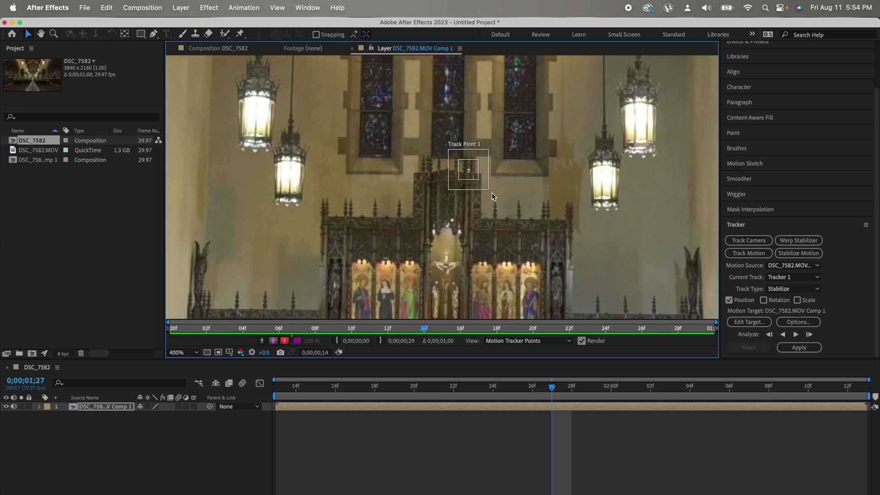
drag(486, 180, 430, 227)
Step: Step forward two frames, set Track Point 1 on the altar detail, and analyze forward
key(alt+Page_Down)
key(alt+Page_Down)
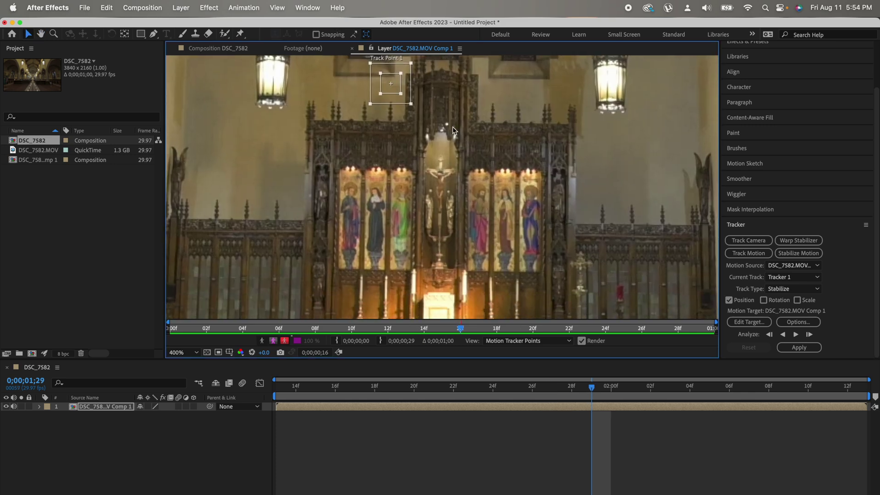
drag(411, 102, 439, 270)
scroll(439, 229, down, 10)
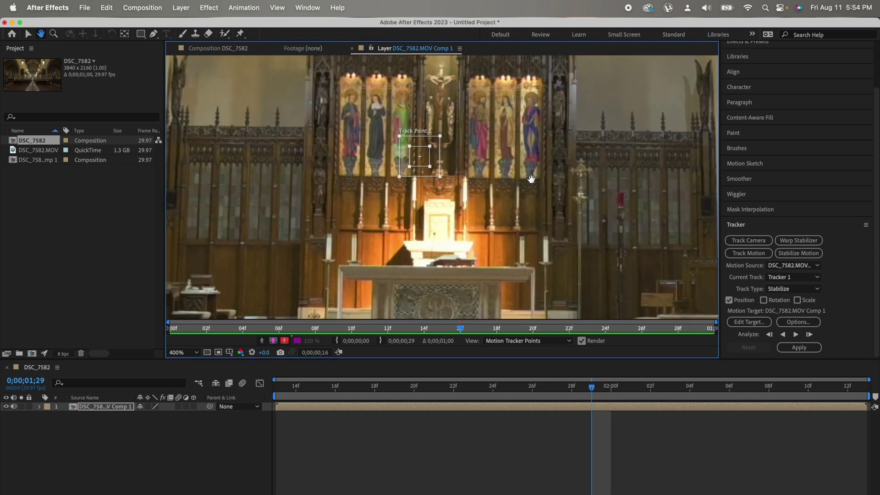
drag(438, 141, 441, 184)
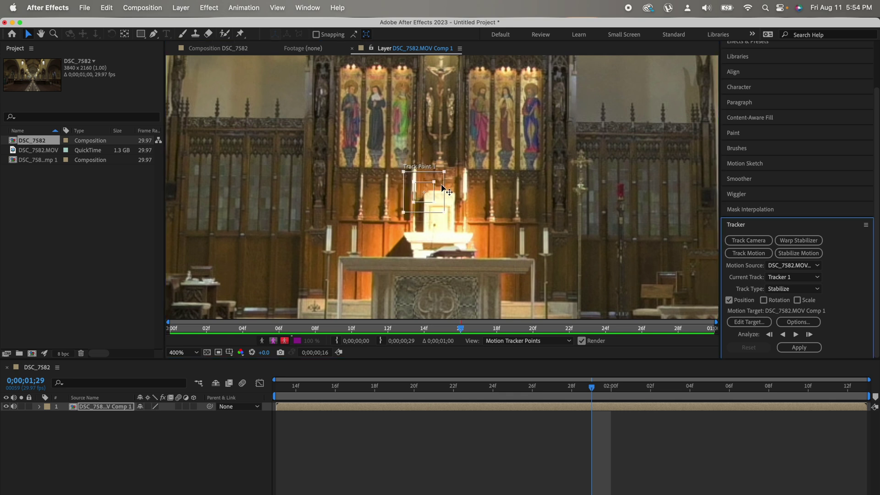
click(797, 336)
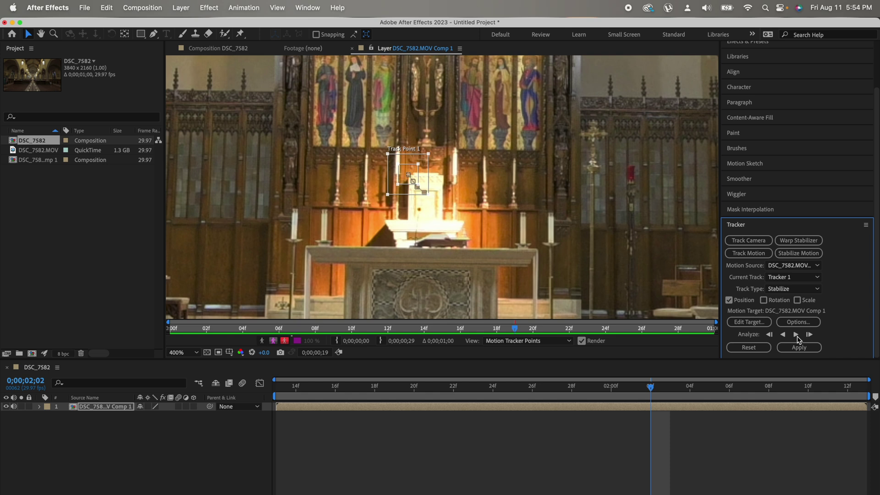
click(796, 334)
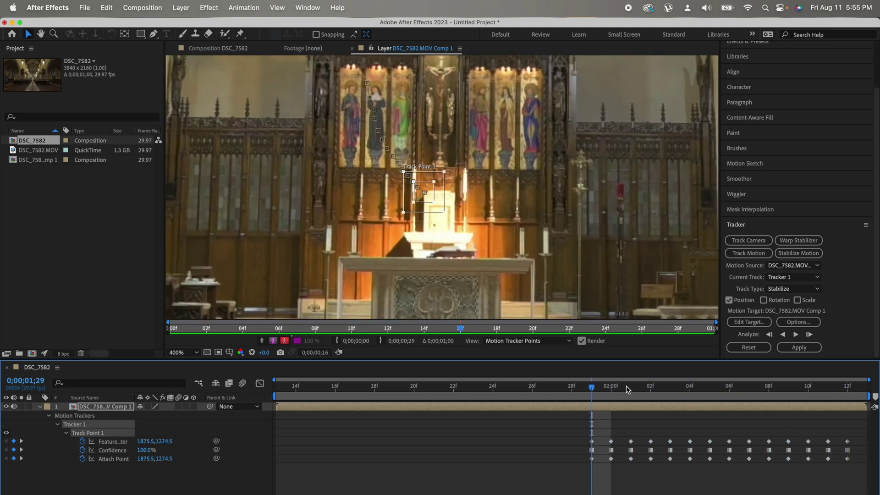
Step: Analyze Track Point 1 backward frame by frame, nudging it onto the altar, to 01;13
click(781, 335)
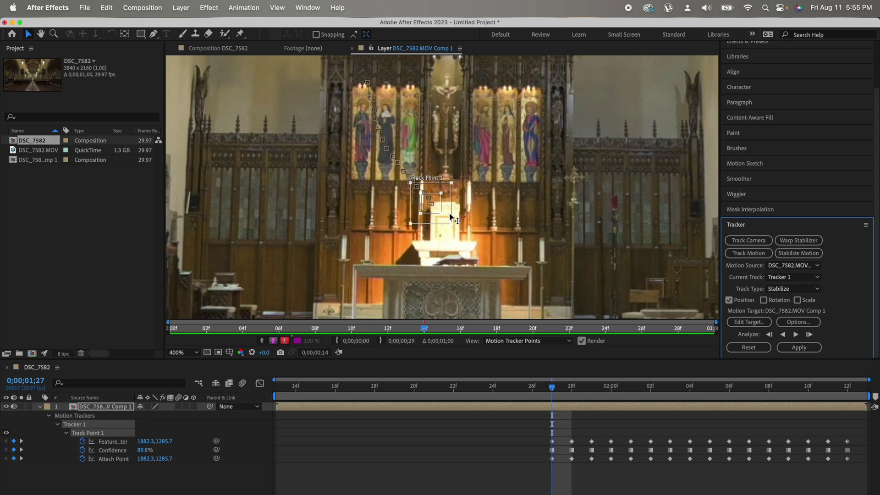
drag(452, 219, 452, 219)
click(783, 335)
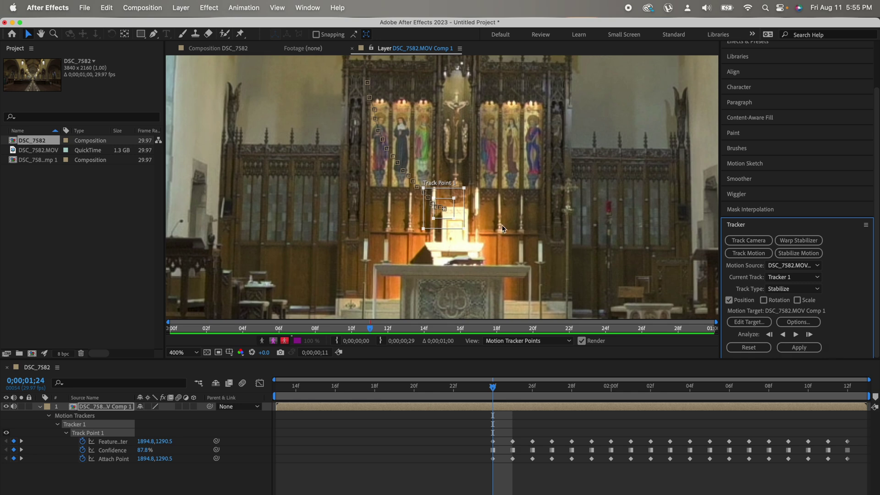
click(463, 214)
click(783, 335)
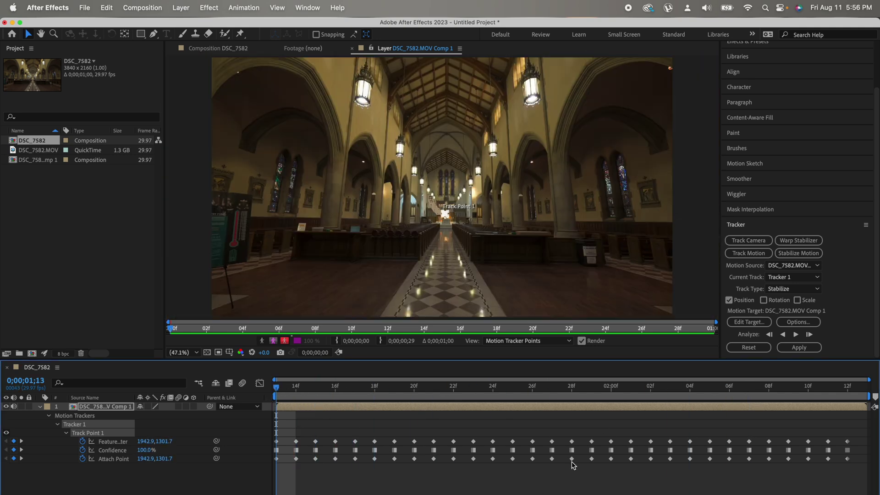
Step: Apply the track to the layer in X and Y, preview, and inspect frame 01;26
click(794, 348)
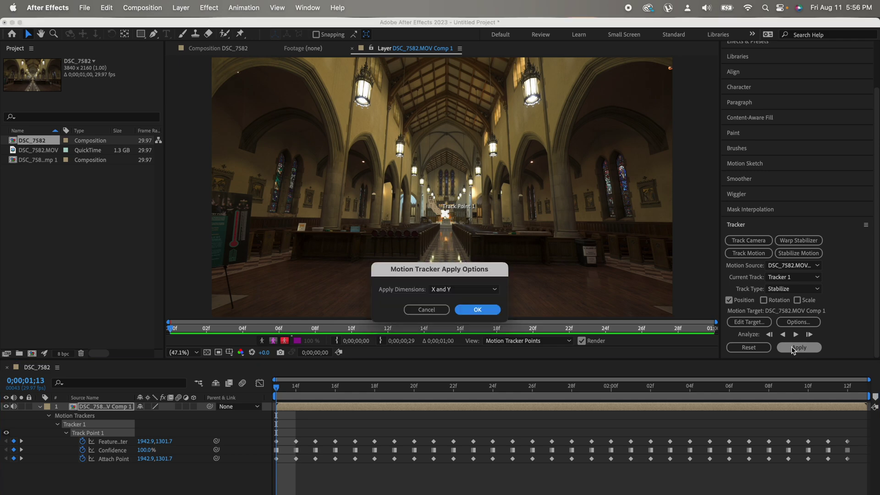
click(493, 289)
click(491, 290)
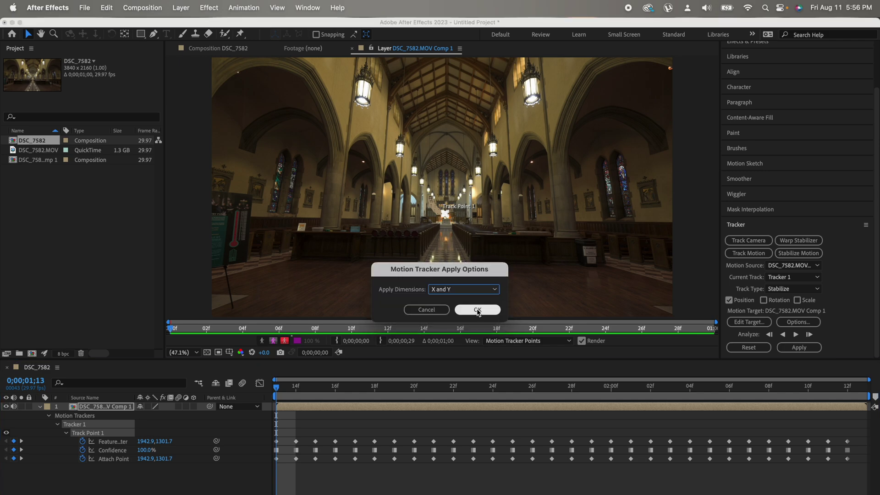
click(477, 309)
key(space)
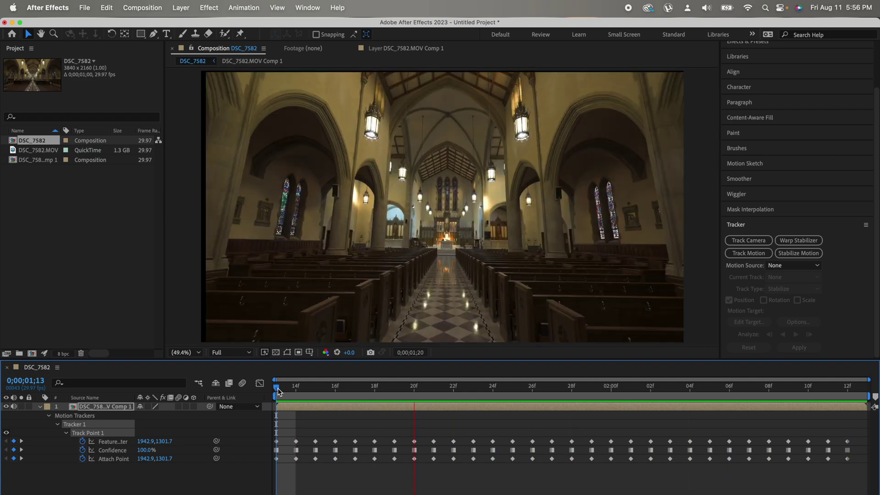
key(space)
drag(274, 387, 532, 387)
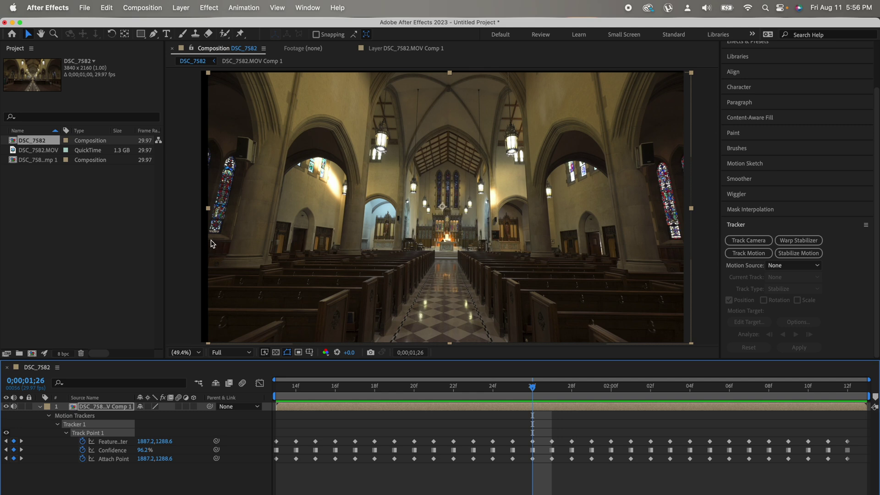
Step: Set the layer's Scale to 107% and Position to 1920,1036, previewing the result
click(48, 416)
click(49, 424)
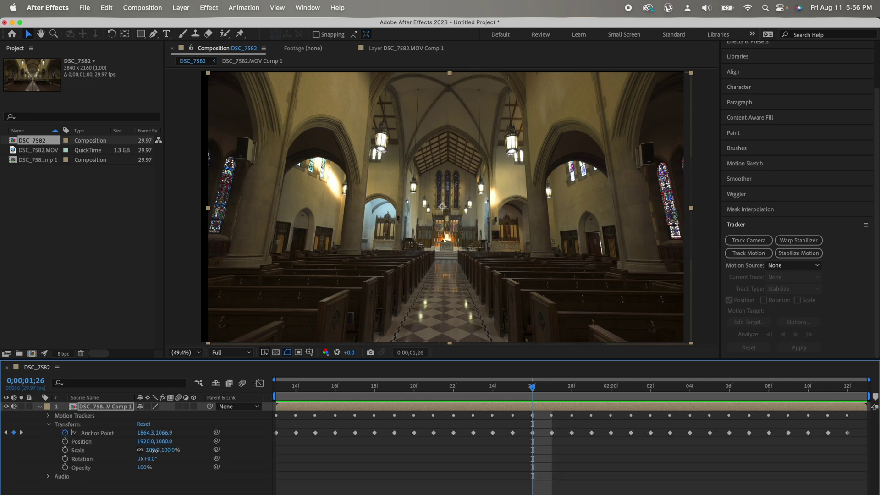
drag(153, 450, 161, 450)
key(space)
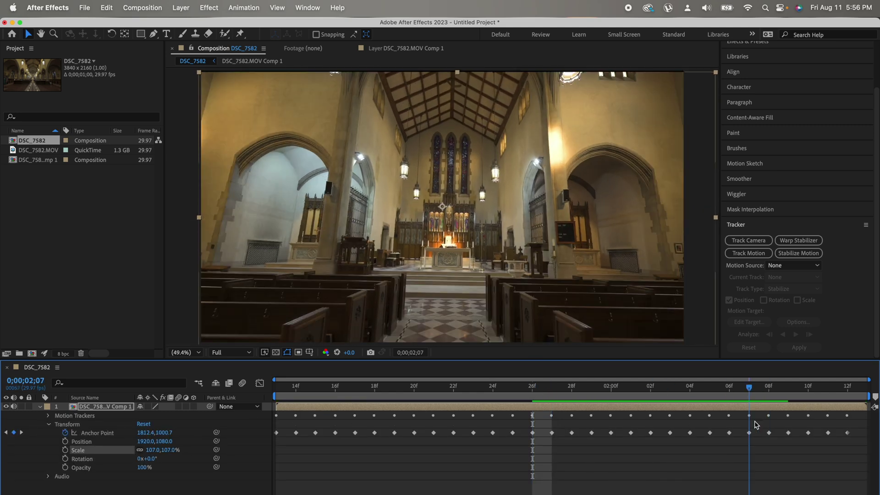
drag(164, 441, 151, 442)
key(space)
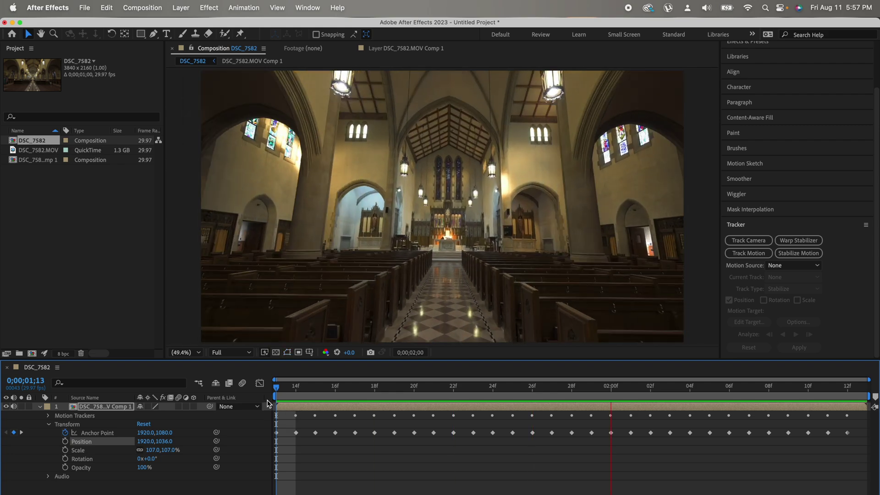
key(space)
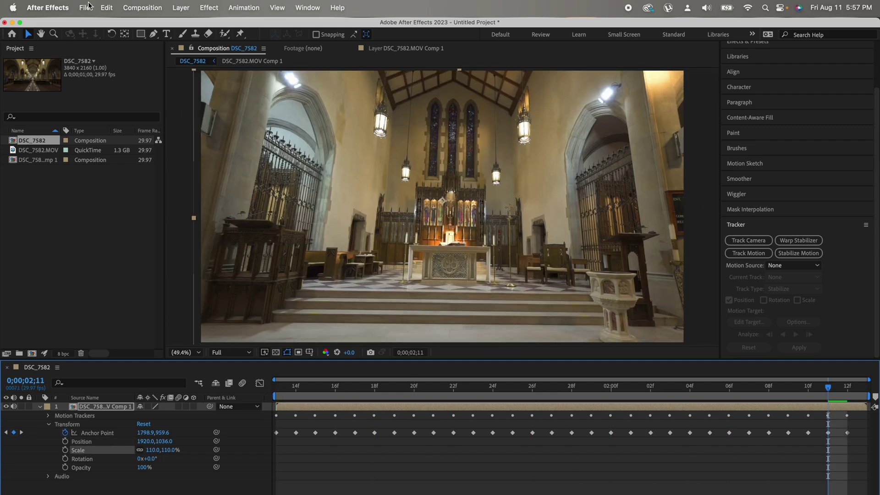
Step: Add the stabilized composition to the Render Queue
click(84, 8)
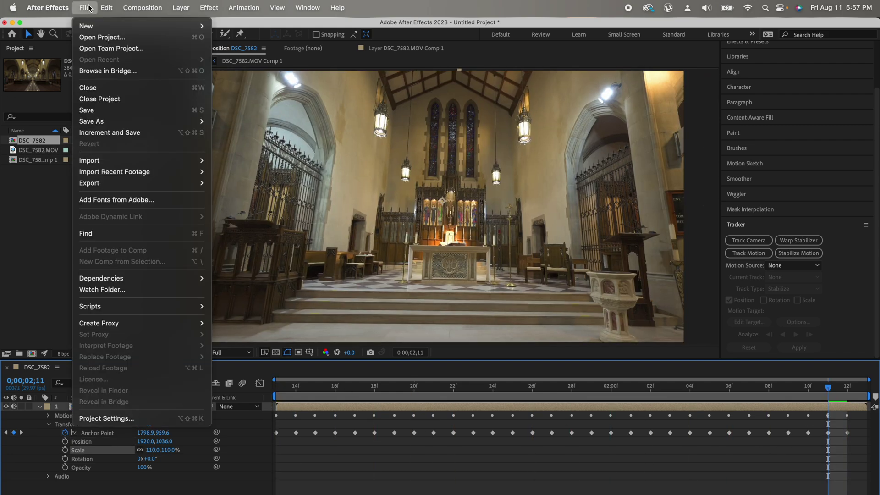
mouse_move(110, 183)
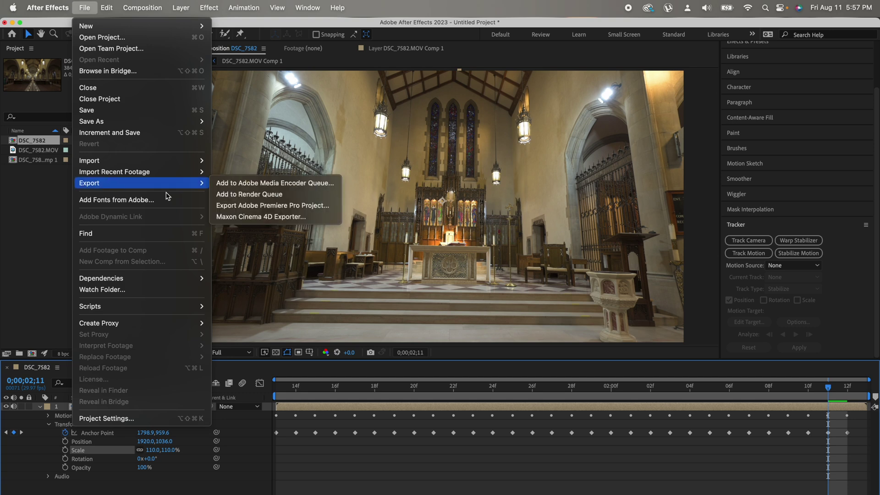
click(252, 194)
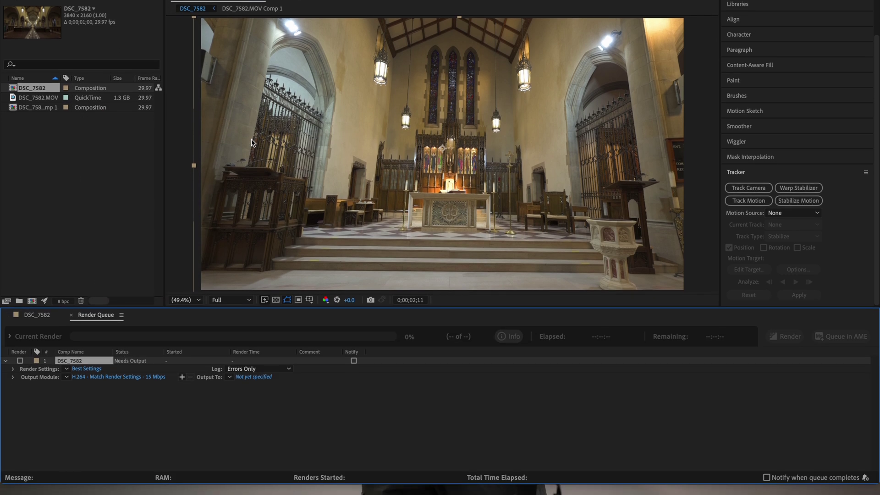
click(68, 376)
click(82, 490)
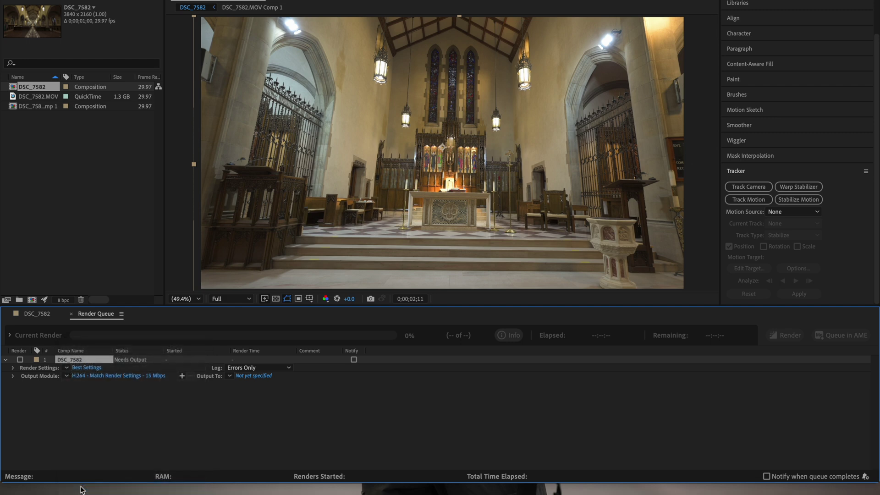
Step: Set the output module to QuickTime with Apple ProRes 422 HQ and audio off
click(119, 375)
click(411, 103)
click(390, 215)
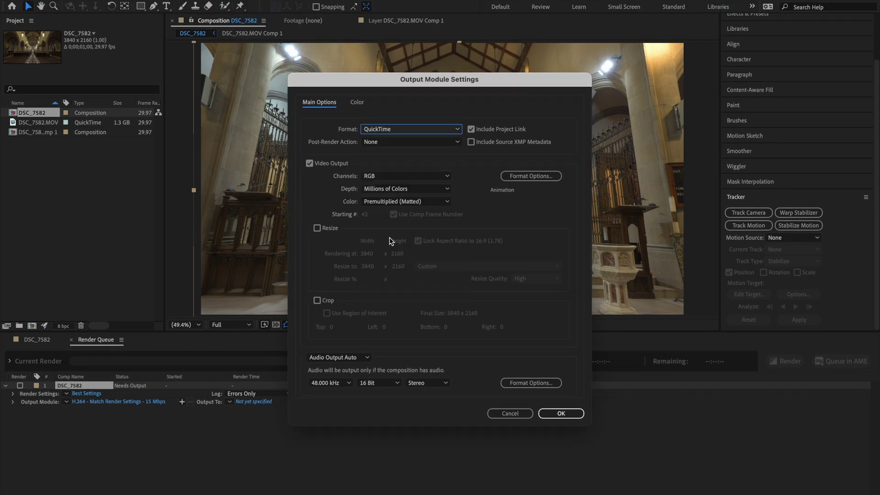
click(522, 178)
click(425, 104)
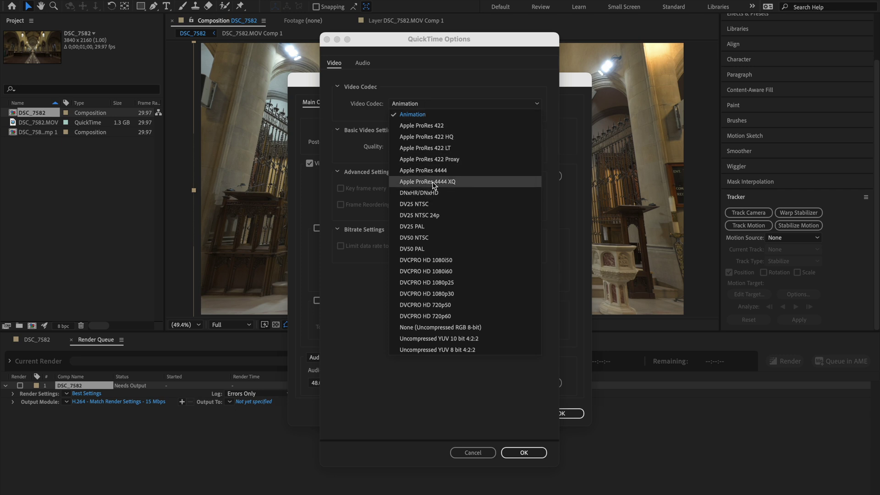
click(447, 139)
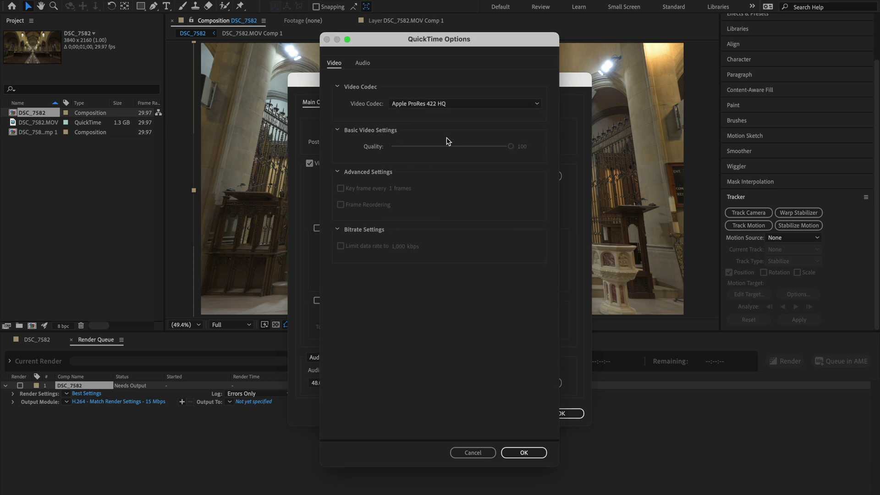
click(517, 454)
click(367, 358)
click(339, 390)
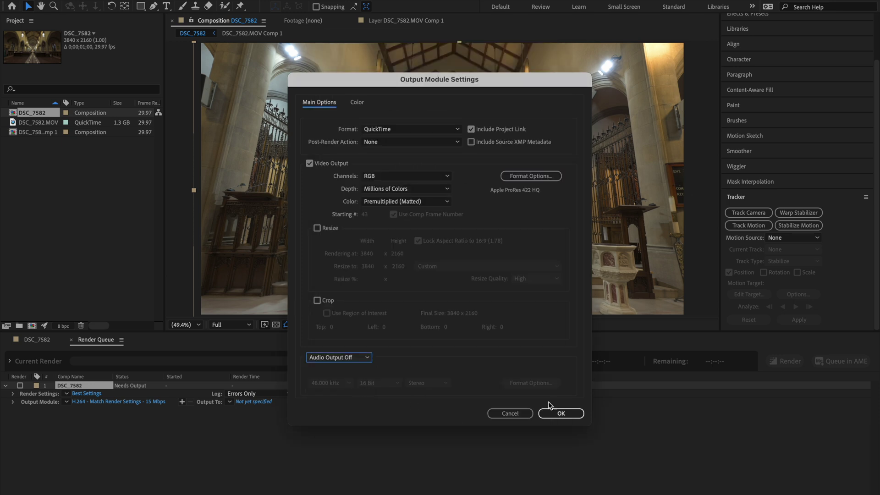
click(561, 414)
Step: Output the render into a new Processed folder and start rendering
click(348, 282)
text(Processed)
key(Return)
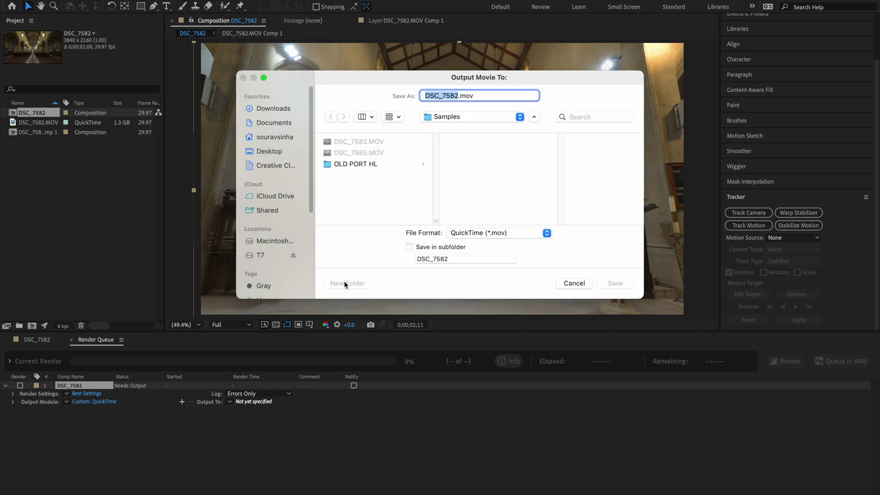
click(615, 283)
click(792, 367)
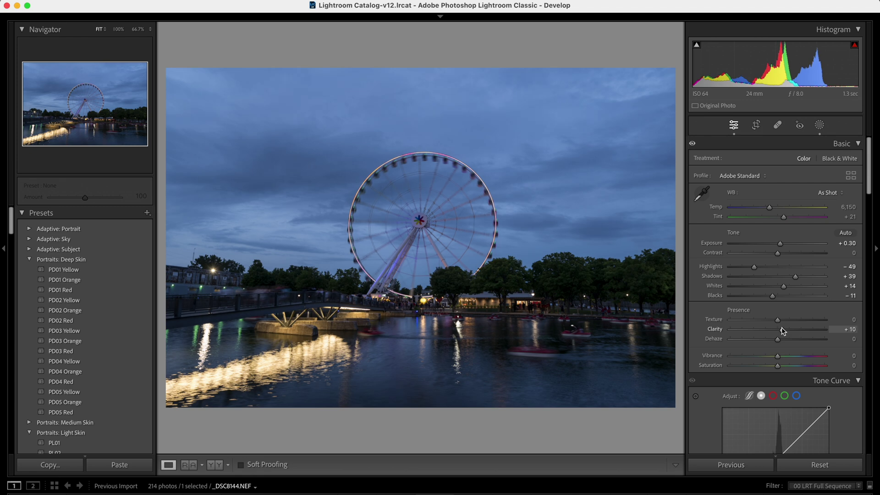
Step: Add a tone curve point and raise Clarity to +15 and Dehaze to +3
scroll(786, 356, down, 5)
click(791, 193)
scroll(752, 234, down, 15)
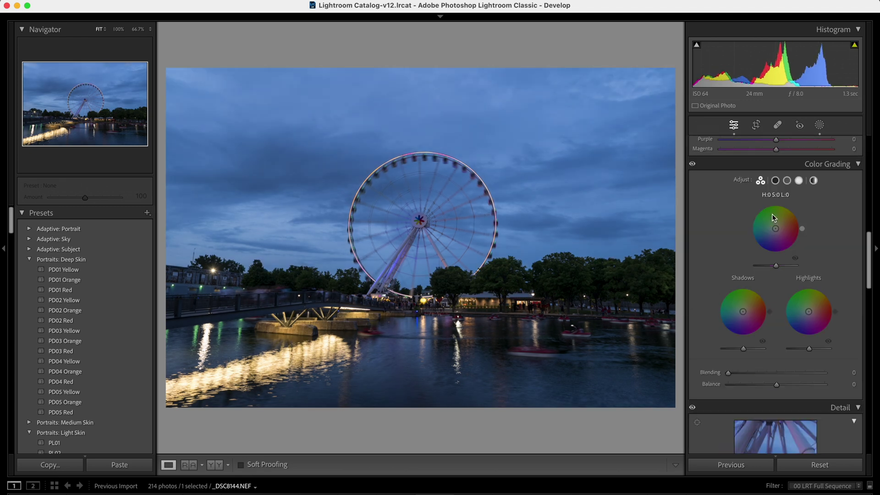
scroll(788, 229, up, 20)
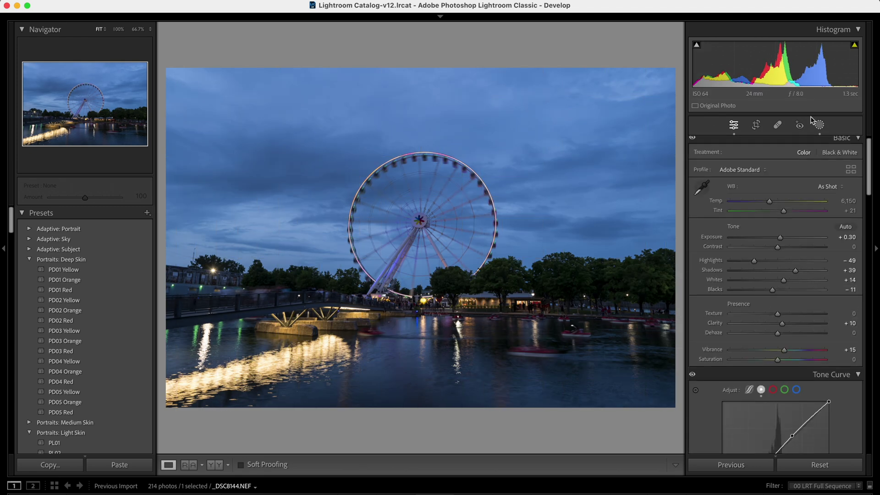
drag(782, 323, 783, 335)
Step: Apply a linear gradient mask down over the sky
key(m)
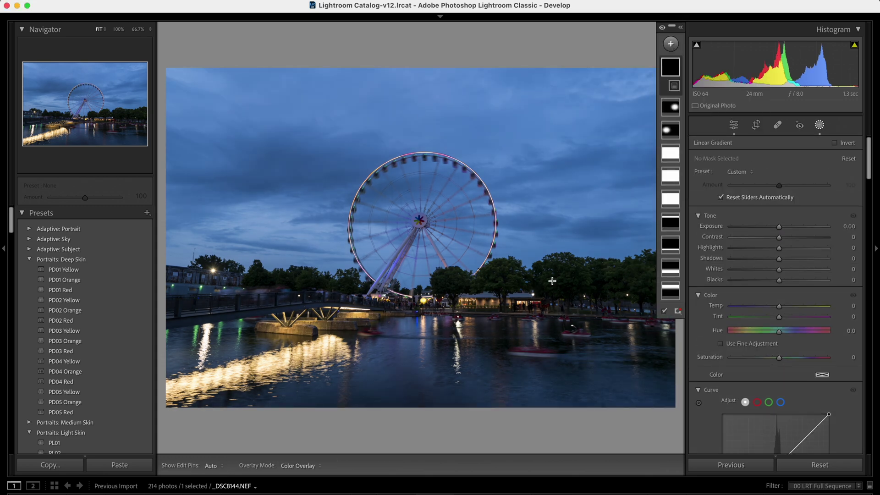
drag(565, 247, 567, 330)
scroll(780, 310, down, 5)
key(m)
scroll(781, 315, down, 10)
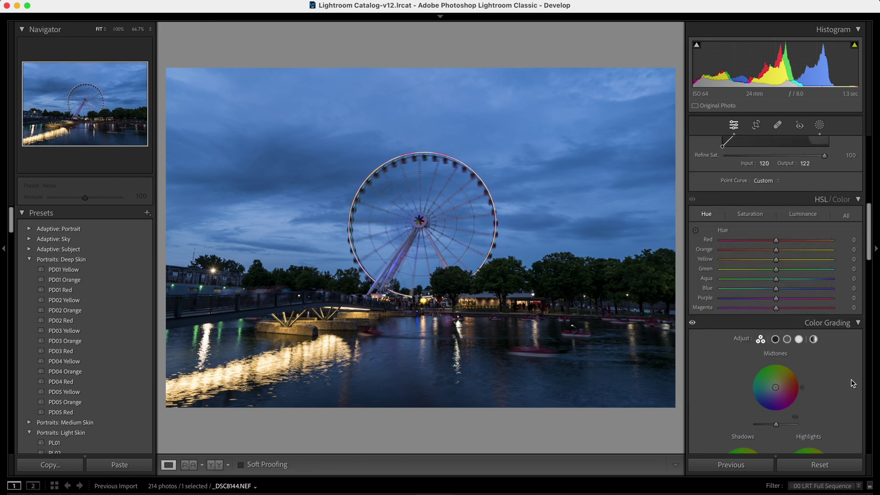
Step: Select all 214 photos, sync the edits to them, and check another photo
key(super+a)
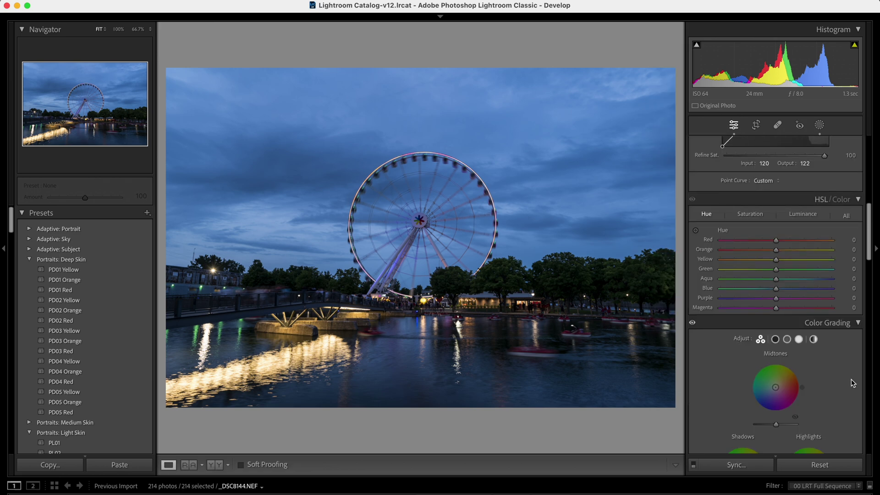
click(735, 465)
key(Return)
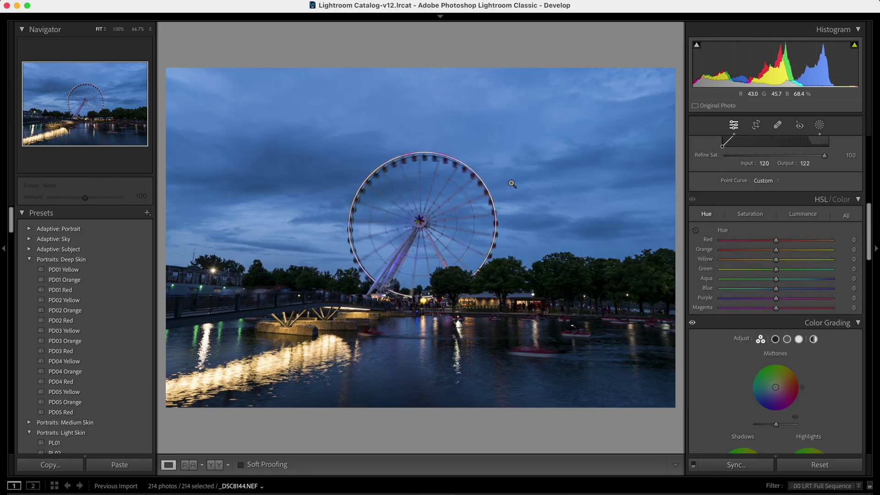
key(Right)
key(Right)
key(Right)
key(Right)
key(Right)
key(Right)
key(Right)
key(Right)
key(Right)
key(Right)
key(Right)
key(Right)
key(Right)
key(Right)
key(Right)
key(Right)
key(Right)
key(Right)
key(Right)
key(Right)
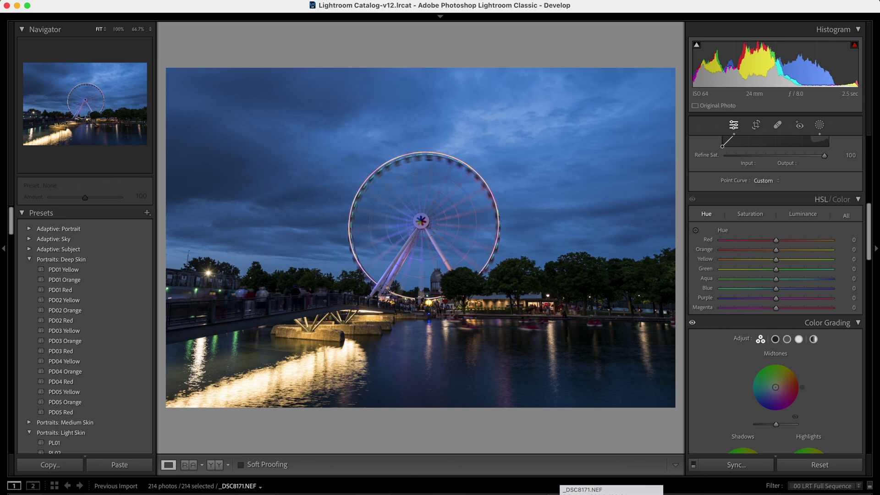
Step: Set up the export of the 214 files with Resize to Fit and Sharpen For unchecked
key(super+shift+e)
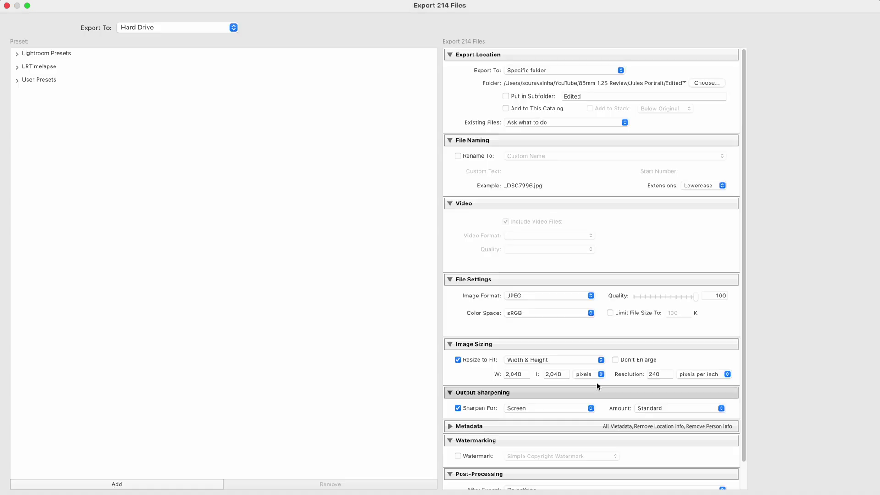
click(458, 359)
click(458, 408)
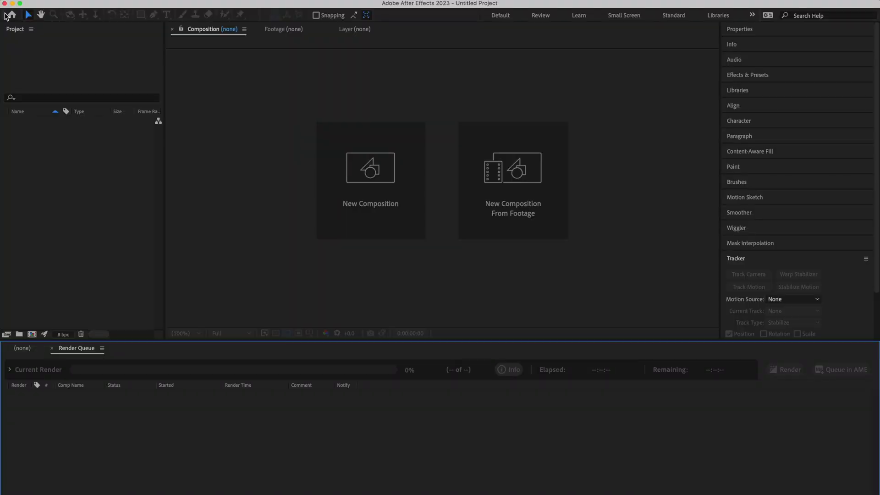
Step: Import the JPEGs as an image sequence from the first file, forcing alphabetical order
click(105, 49)
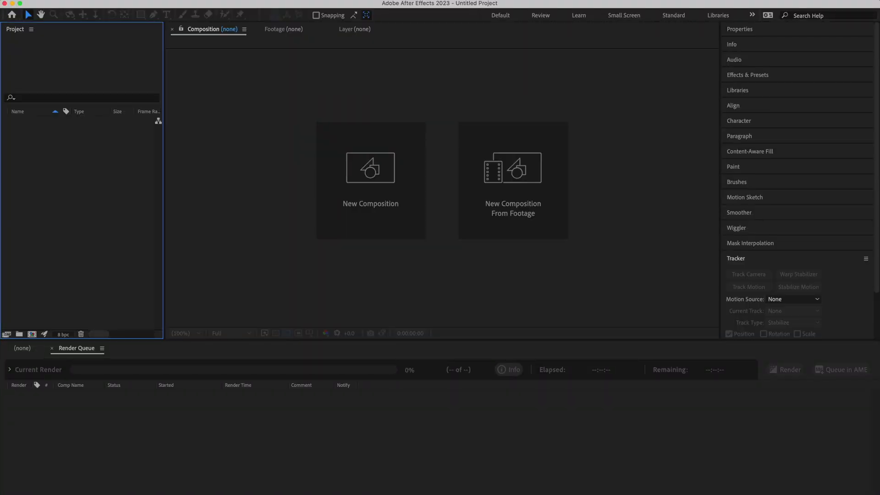
mouse_move(88, 140)
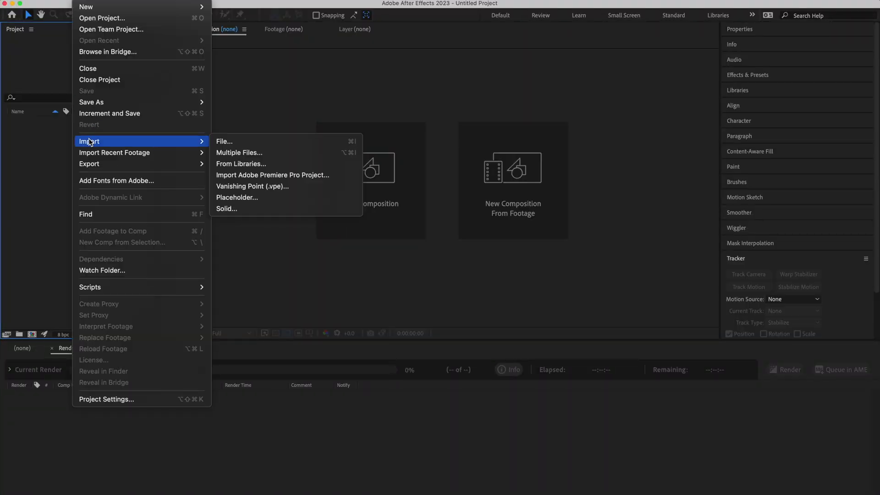
click(228, 149)
click(351, 145)
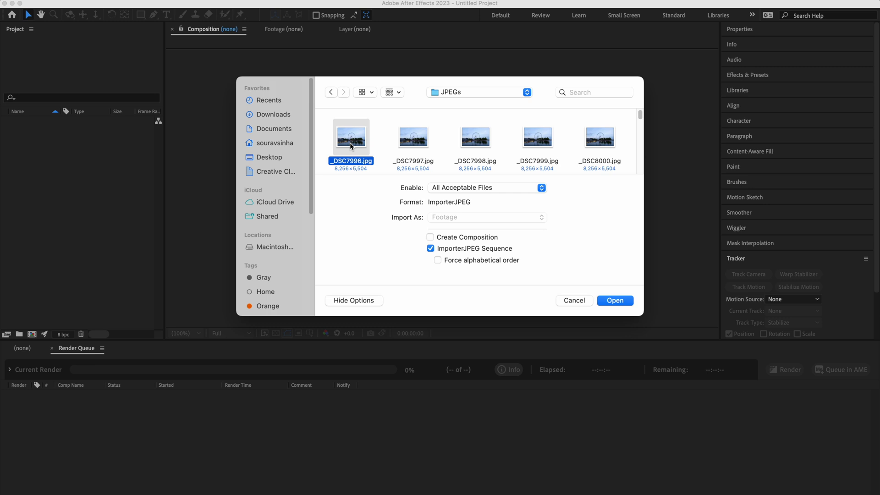
click(509, 257)
click(615, 300)
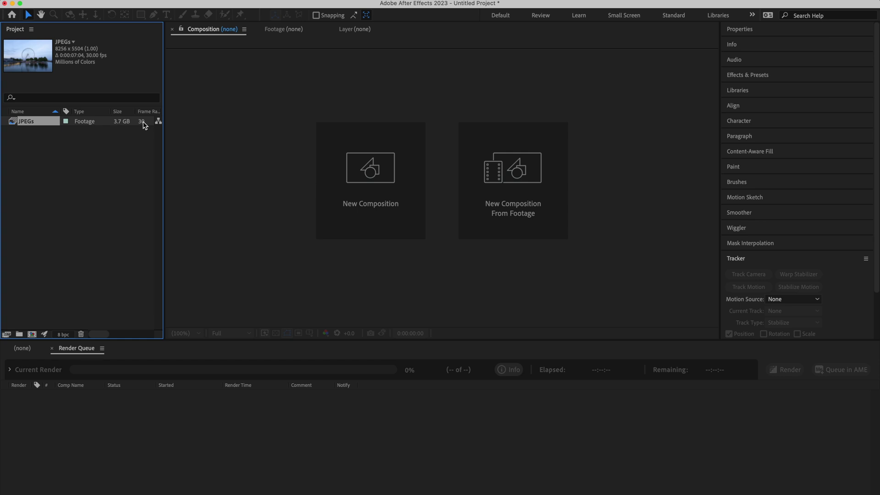
Step: Open Interpret Footage > Main for the JPEGs footage and select its frame rate value
right_click(42, 119)
mouse_move(76, 196)
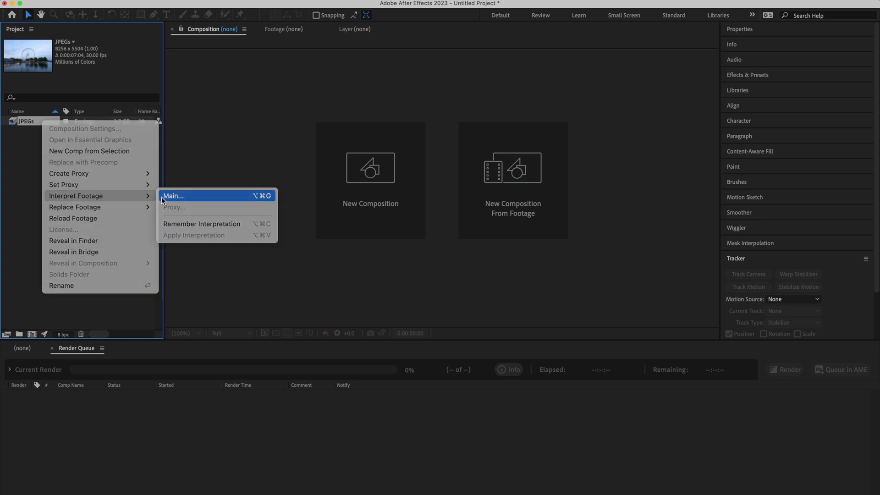
click(193, 196)
double_click(403, 224)
Step: Interpret the sequence at 24 fps and switch the project to 16 bits per channel
text(24)
key(Return)
click(63, 334)
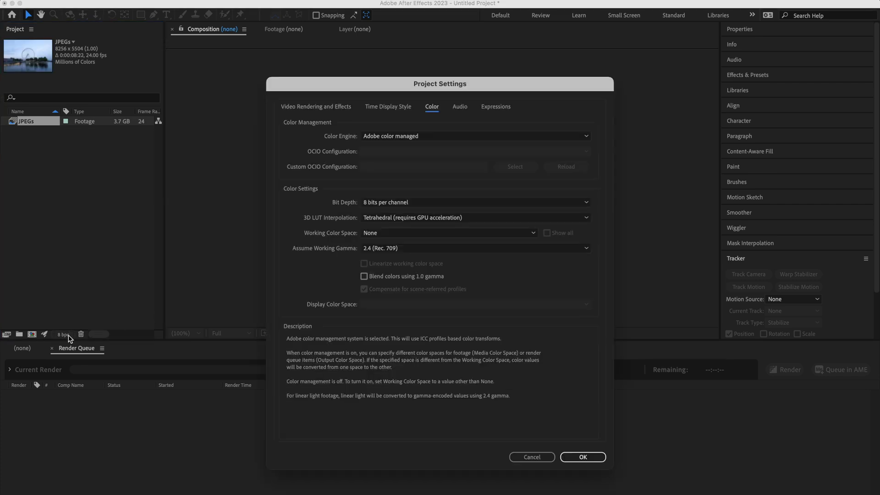
click(387, 202)
click(384, 223)
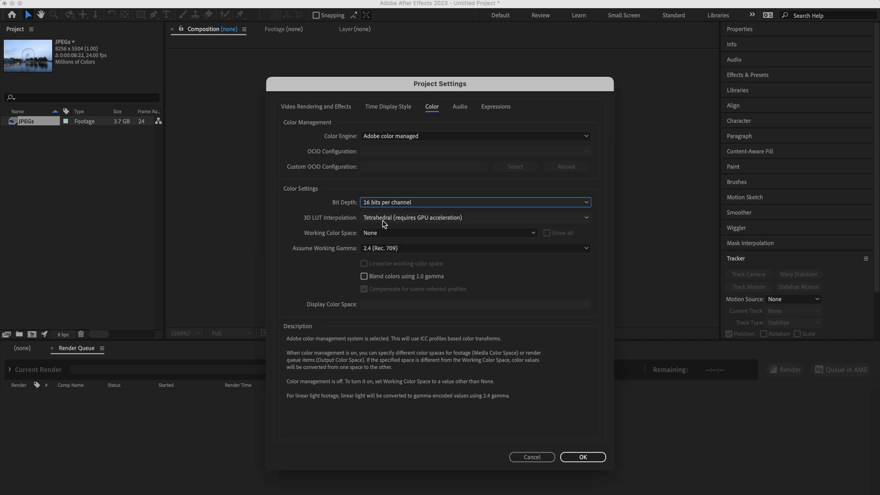
click(573, 454)
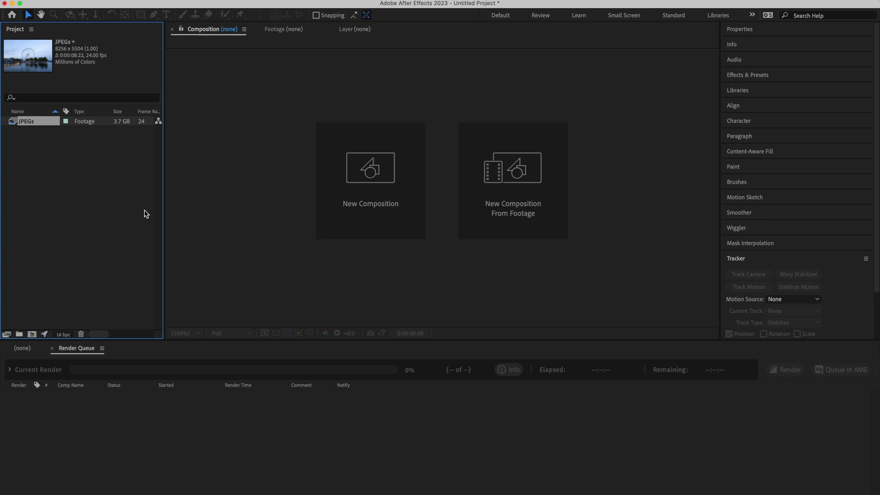
Step: Create the JPEGs 2 composition from the footage and preview the timelapse
drag(43, 122, 32, 335)
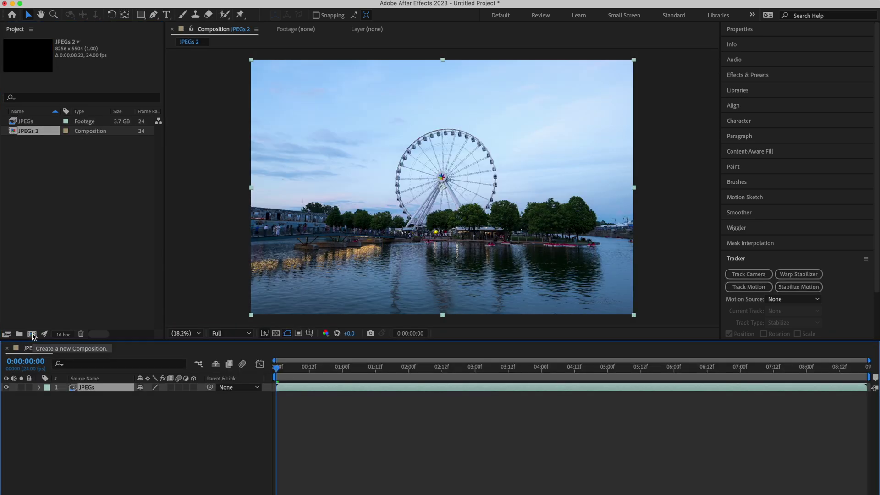
key(space)
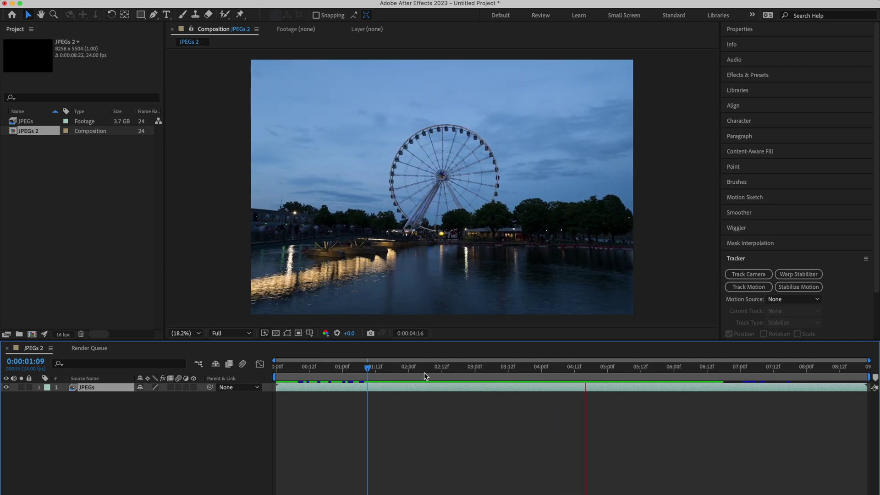
key(space)
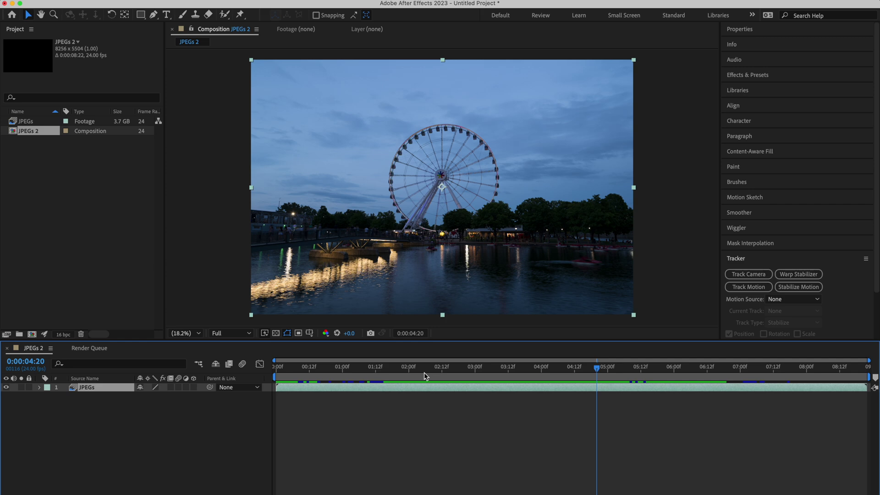
key(space)
key(space)
Step: Move to a mid-sequence frame and start Stabilize Motion on the JPEGs layer
drag(424, 372, 579, 373)
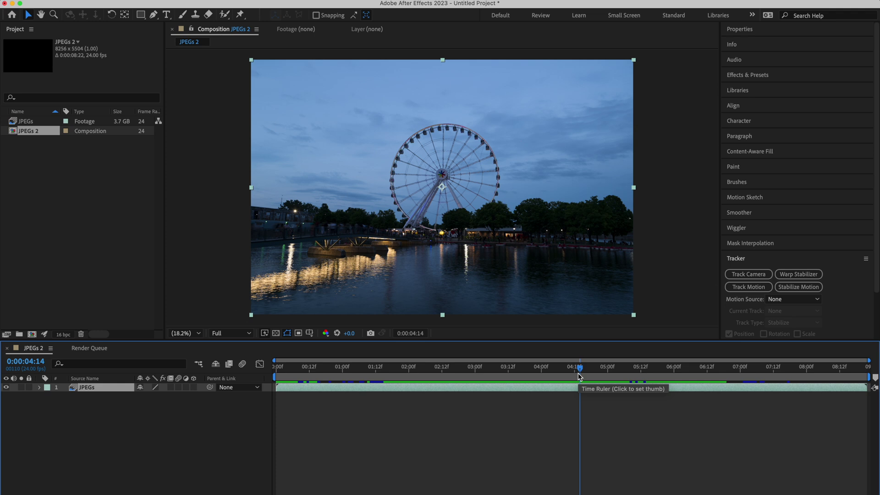
scroll(797, 275, down, 2)
click(798, 233)
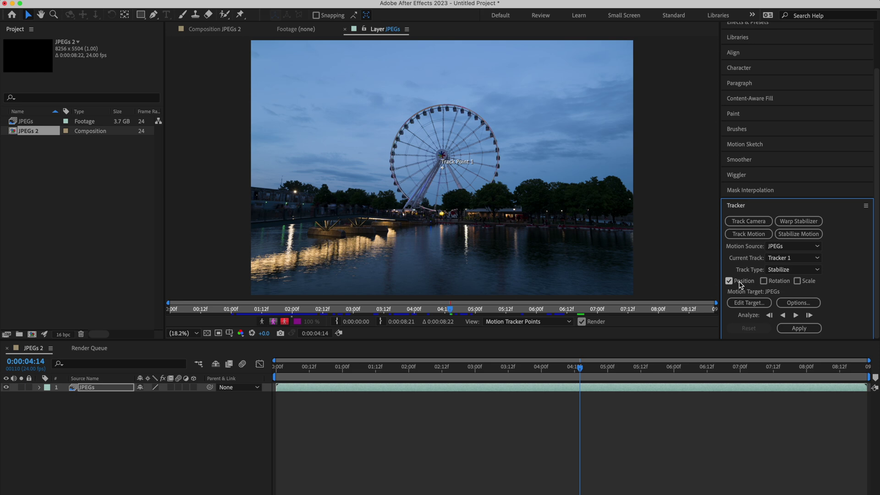
Step: Set tracker options to RGB and Enhance Before Match, stopping tracking below 85% confidence
click(798, 302)
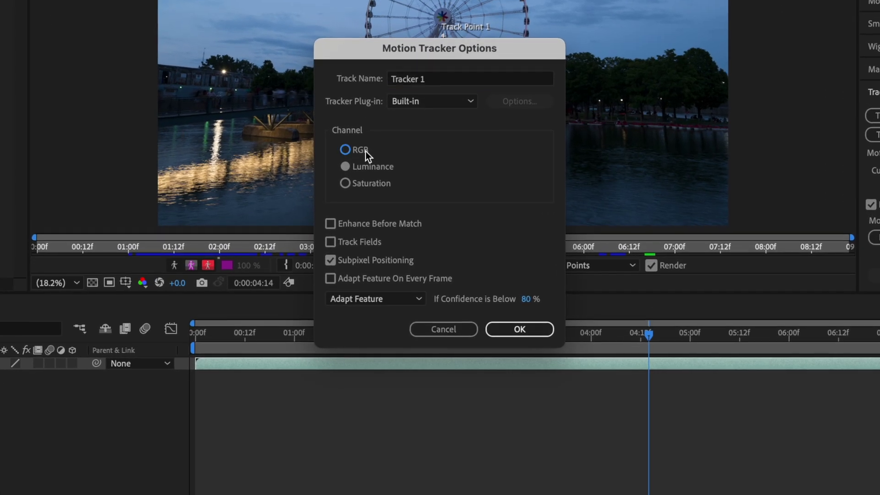
click(378, 209)
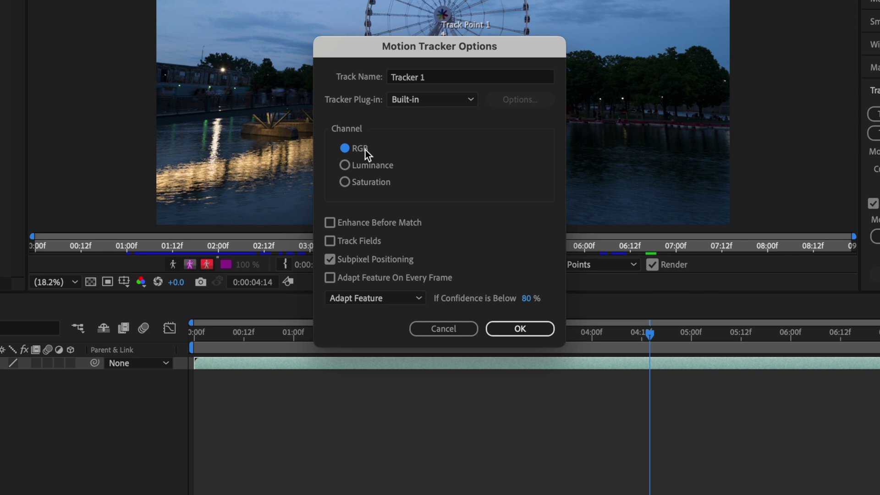
click(353, 221)
click(351, 297)
click(356, 328)
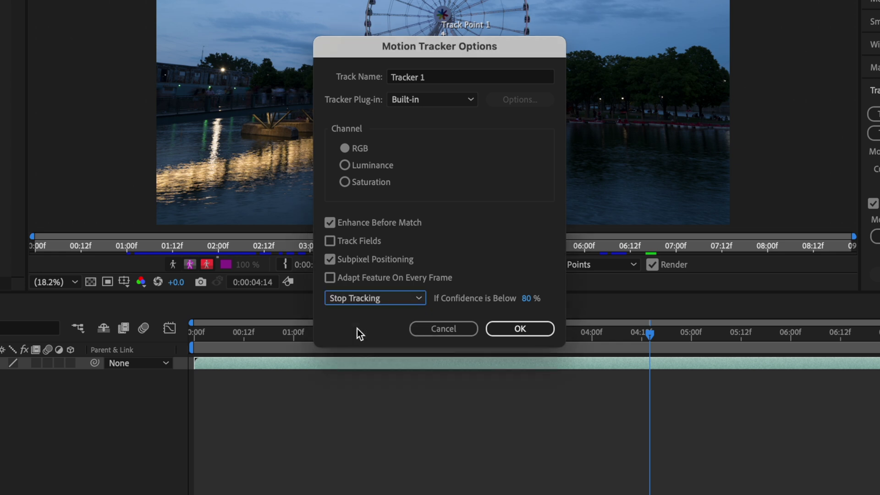
click(530, 299)
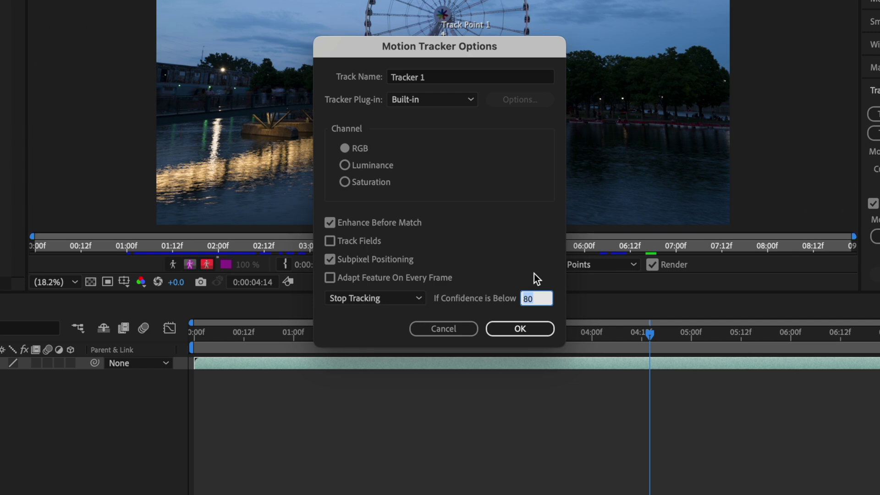
text(85)
key(Return)
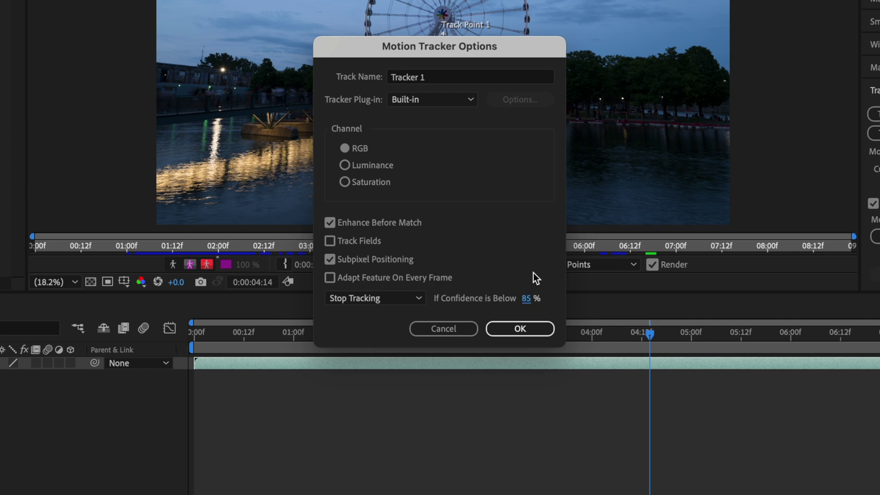
key(Return)
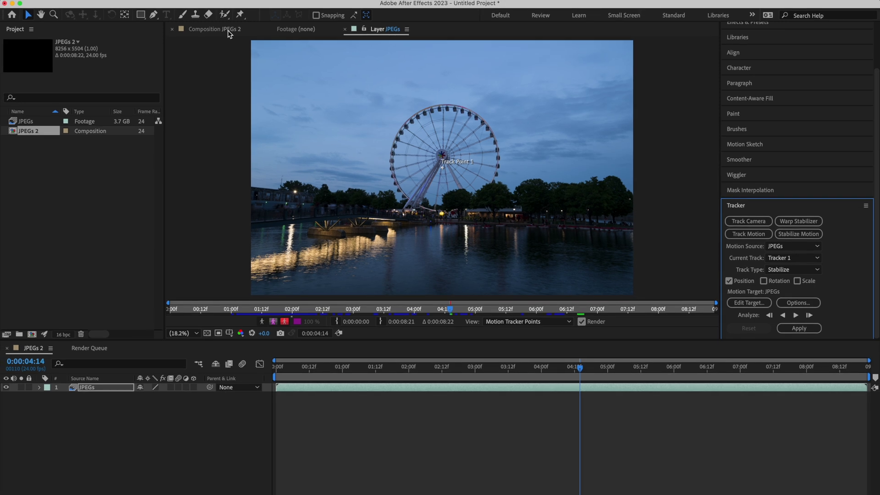
Step: Check the JPEGs 2 composition's preview resolution choices, then return to the layer view
click(228, 32)
click(236, 334)
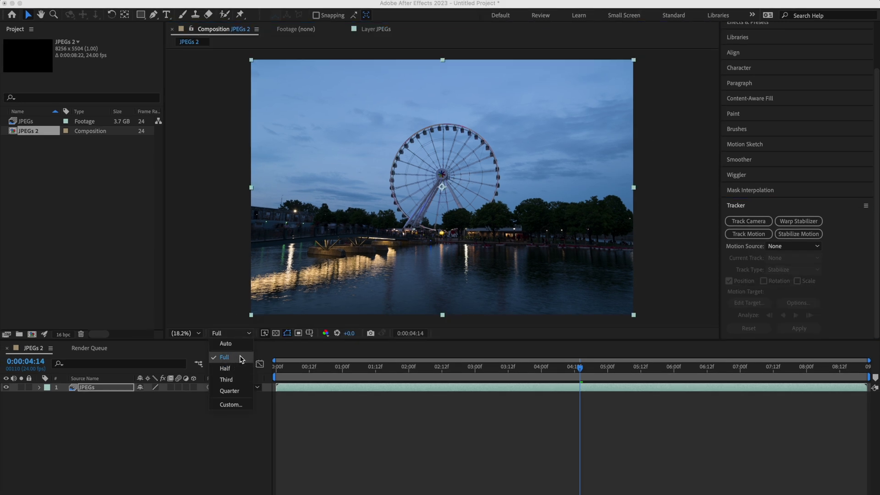
click(374, 30)
Step: Place Track Point 1 on the wheel's hub, undoing the enlarged search region
scroll(442, 154, up, 6)
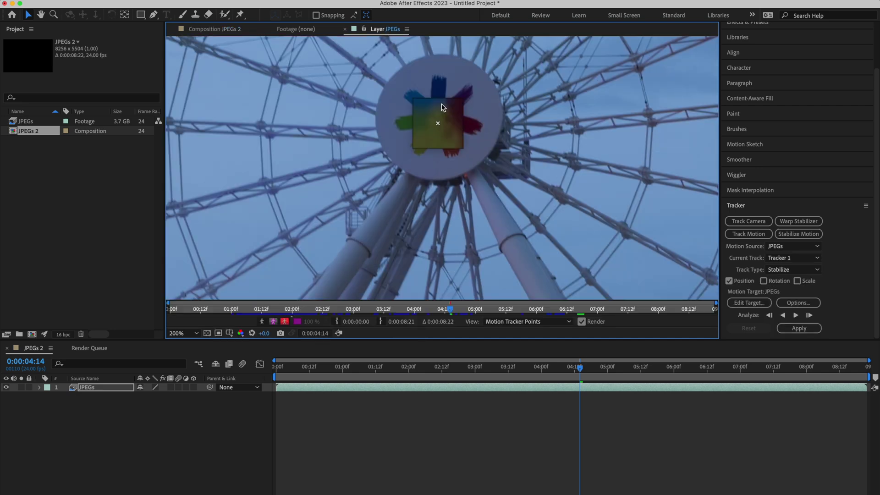
drag(421, 152, 430, 153)
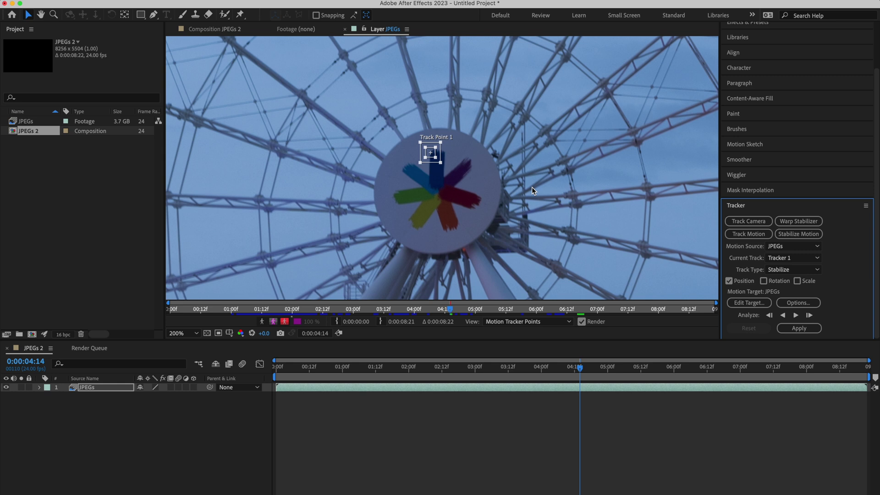
mouse_move(441, 163)
mouse_down()
mouse_move(456, 178)
mouse_move(450, 170)
mouse_up()
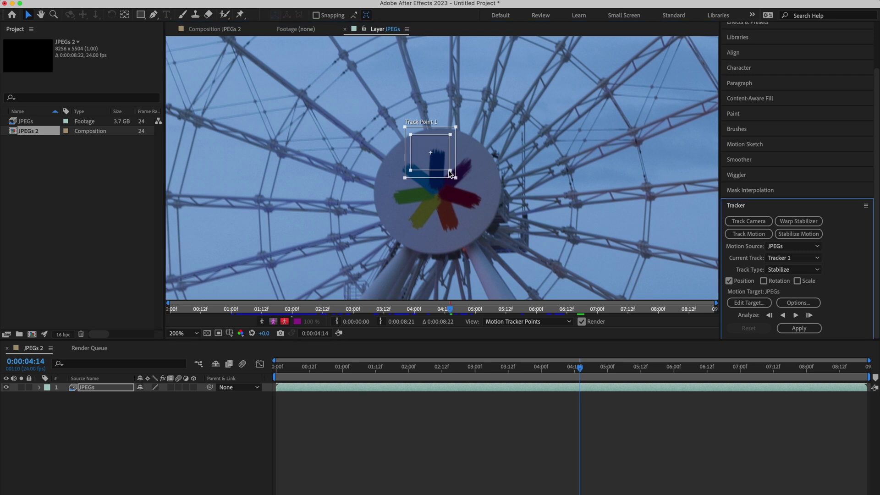
key(super+z)
key(super+z)
click(450, 173)
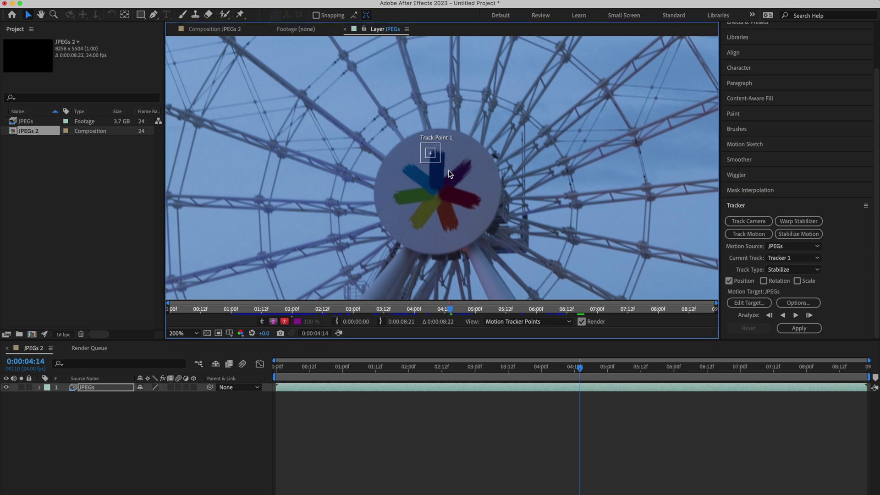
Step: Analyze the hub track forward to the clip's end, correcting drift along the way
click(796, 316)
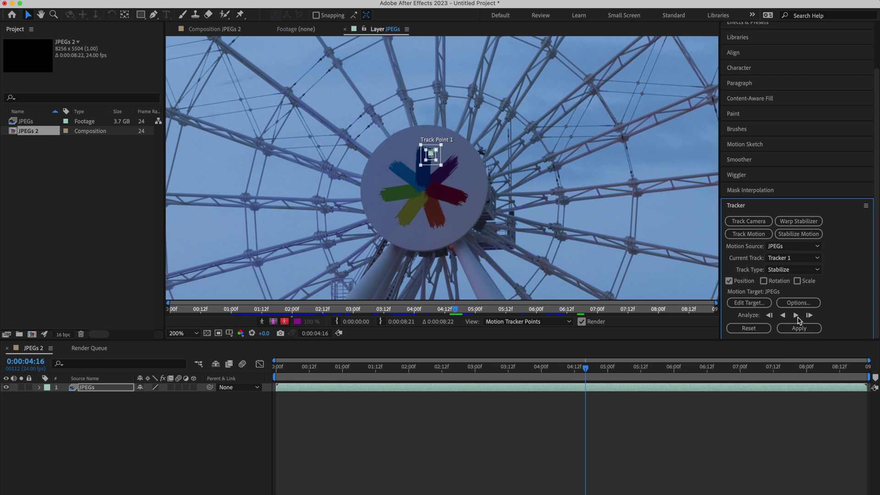
mouse_move(439, 156)
mouse_down()
mouse_move(448, 149)
mouse_move(431, 167)
mouse_move(438, 151)
mouse_up()
click(796, 315)
click(796, 315)
click(796, 315)
click(796, 315)
key(Page_Down)
key(Page_Down)
click(796, 315)
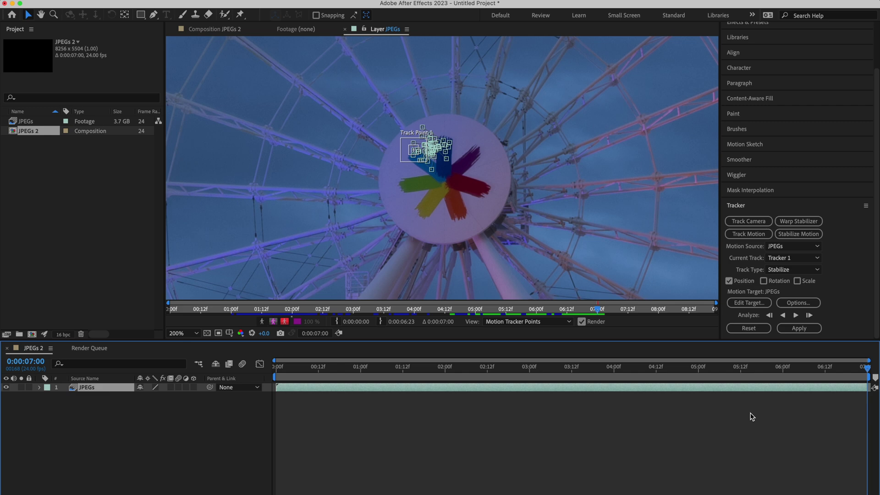
Step: Track the hub point backward from about 4:13 toward the start
key(u)
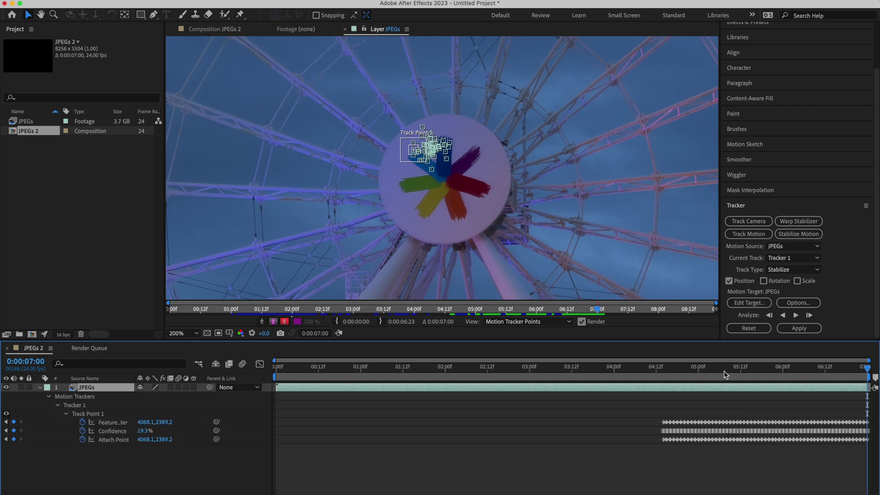
drag(724, 369, 663, 373)
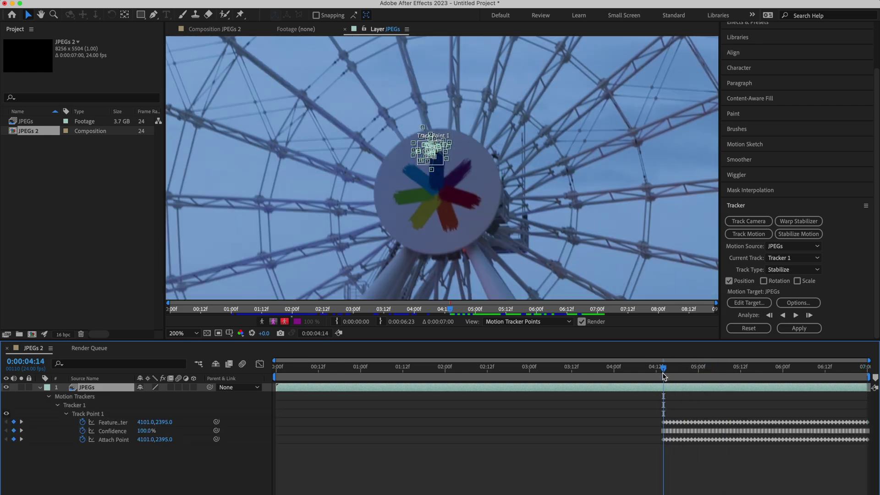
click(783, 317)
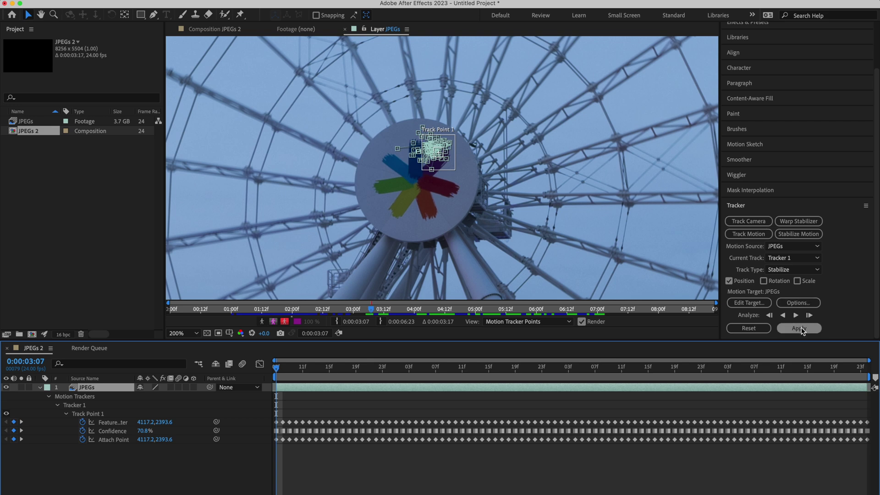
Step: Apply the track as X and Y position stabilization and play back the result
click(800, 328)
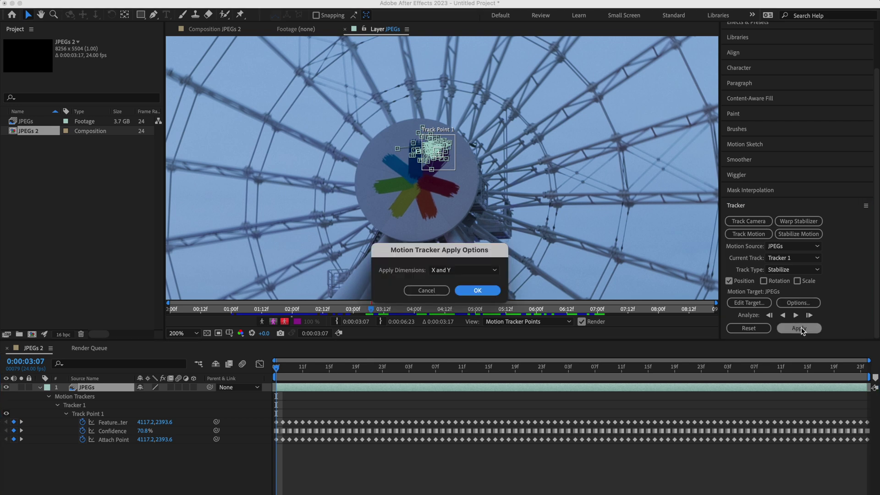
click(466, 272)
click(468, 276)
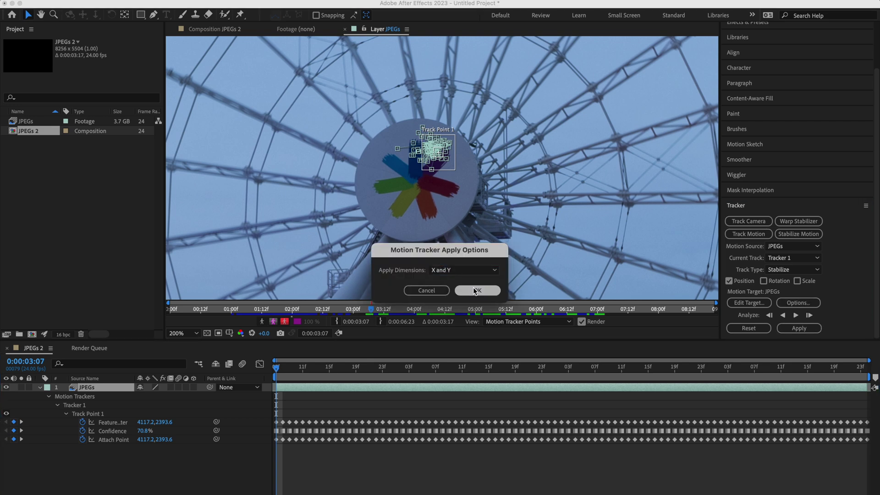
click(476, 290)
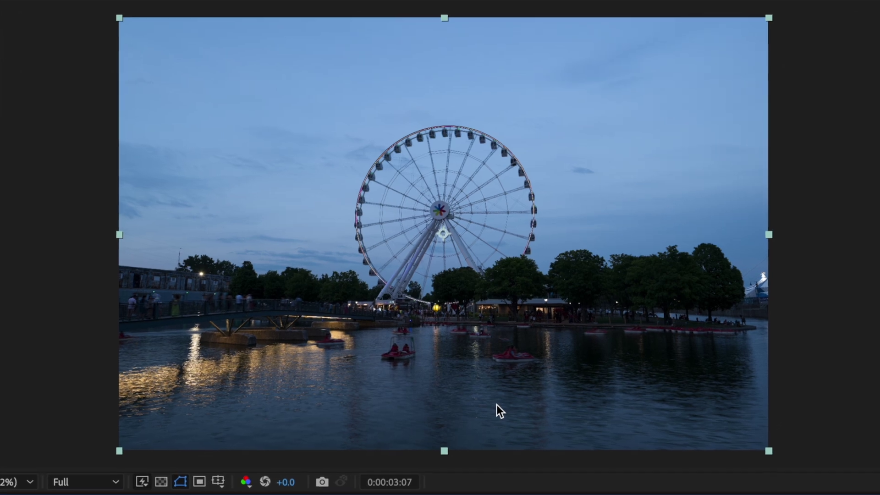
key(space)
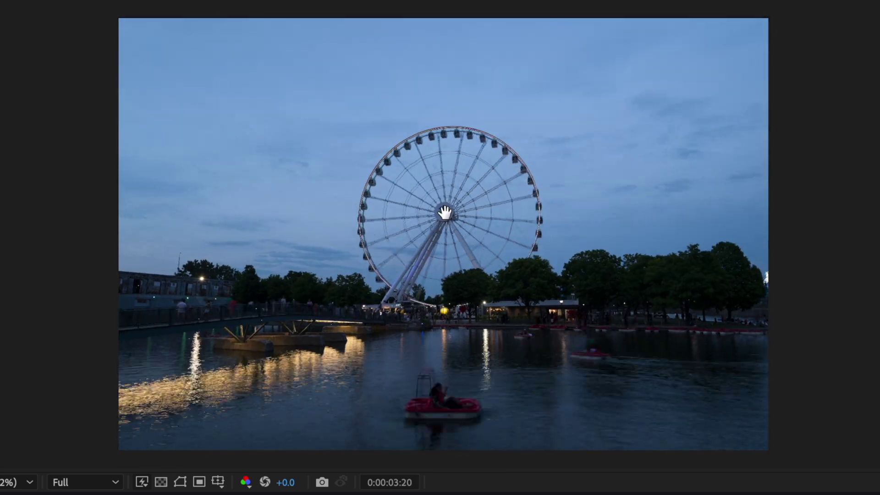
Step: Pre-compose the JPEGs layer into JPEGs Comp 1 with all attributes moved, then stabilize it anew
click(444, 213)
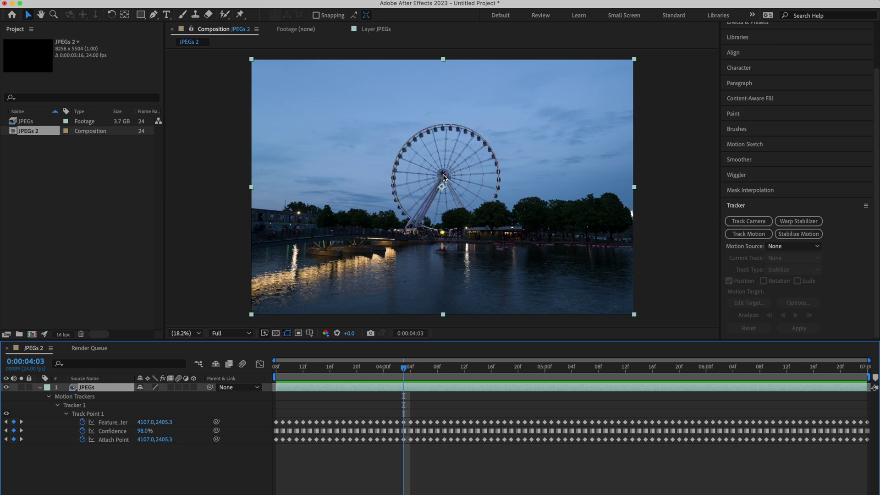
right_click(405, 387)
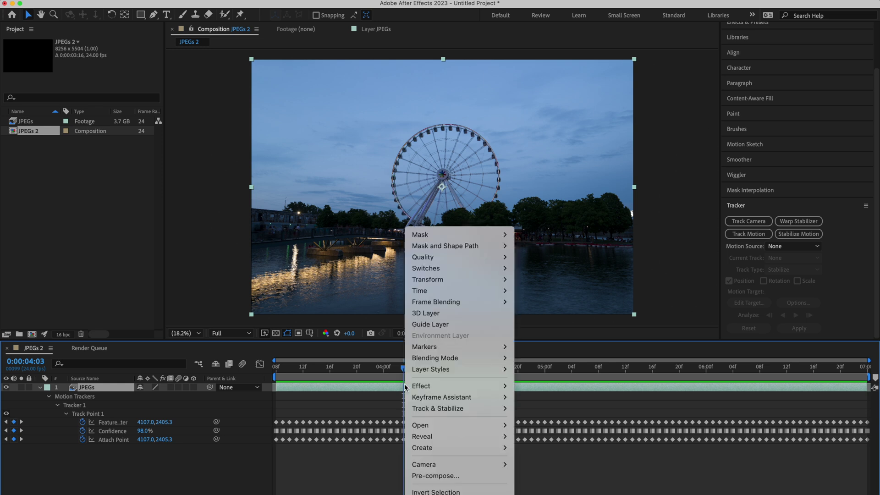
click(433, 476)
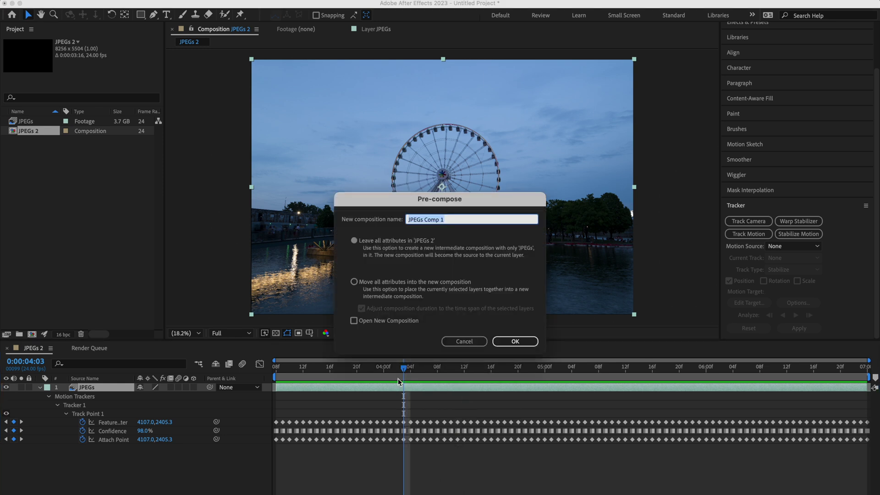
click(354, 282)
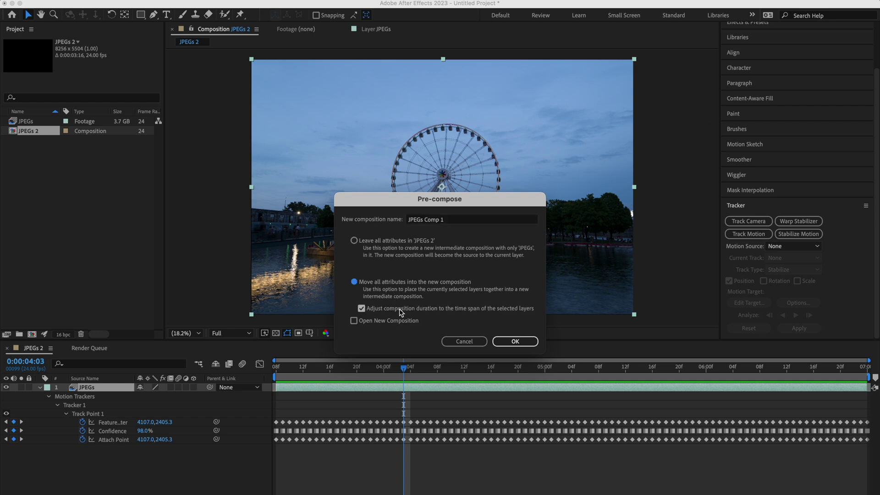
click(514, 341)
click(795, 233)
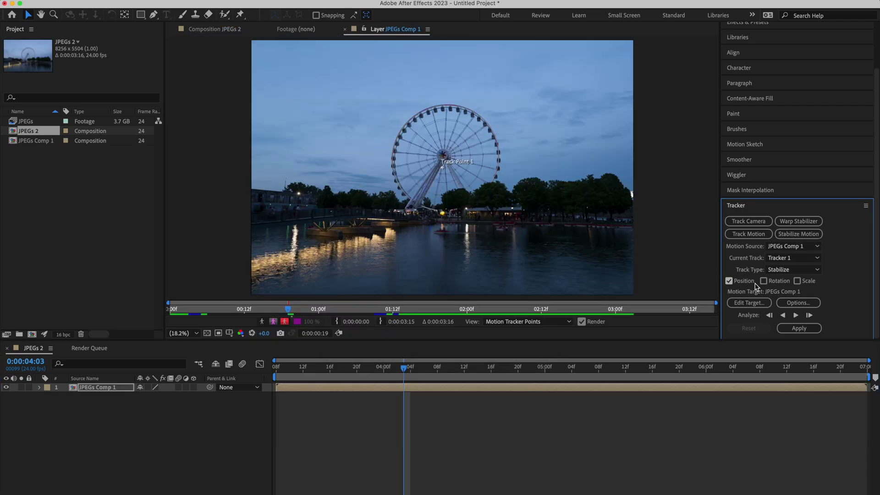
Step: Switch the tracker to rotation only and spread both track points over the hub logo
click(763, 281)
click(732, 280)
scroll(454, 159, up, 6)
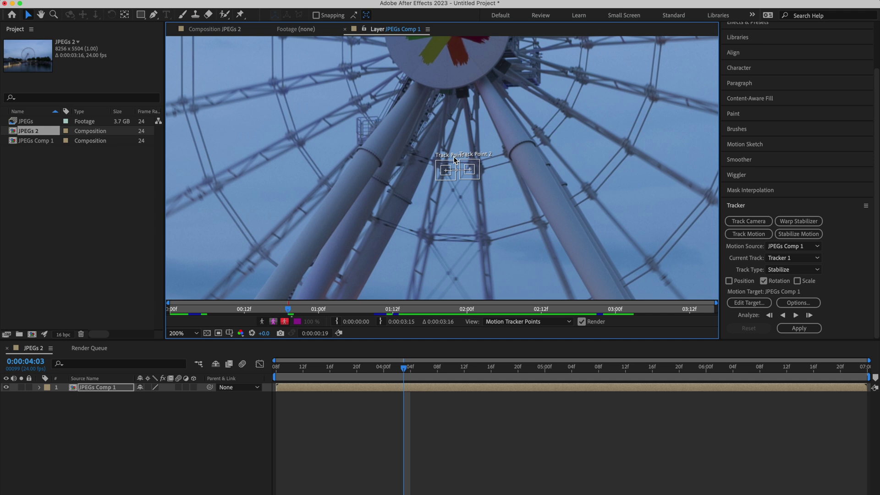
drag(455, 179, 397, 176)
drag(478, 177, 515, 175)
drag(387, 170, 449, 122)
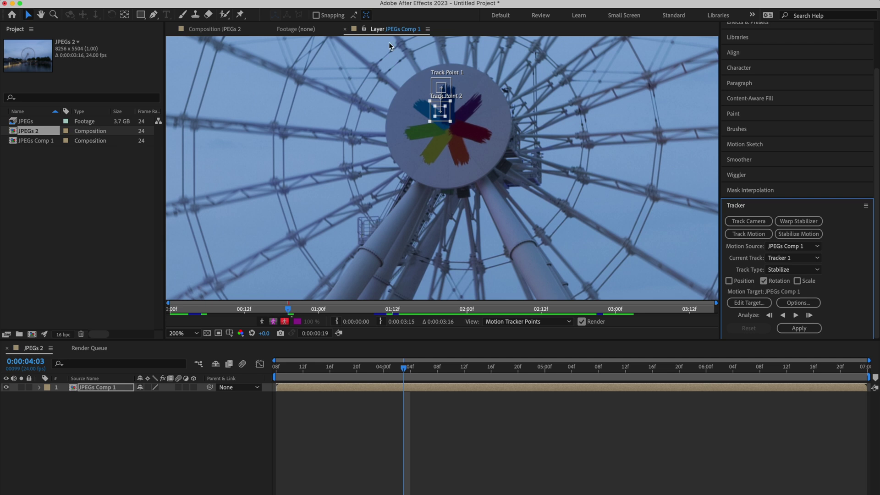
click(229, 29)
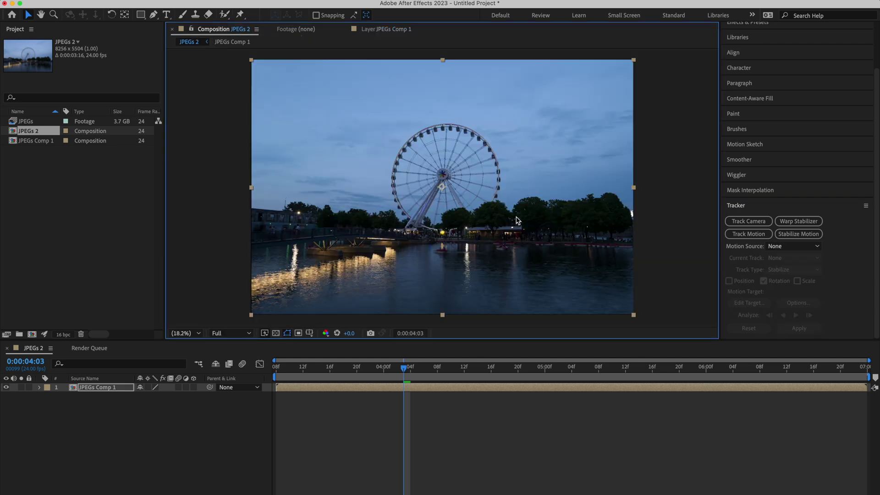
Step: Zoom the composition to 200% and pan to inspect the hub before returning to the layer
key(period)
key(period)
key(period)
key(period)
key(period)
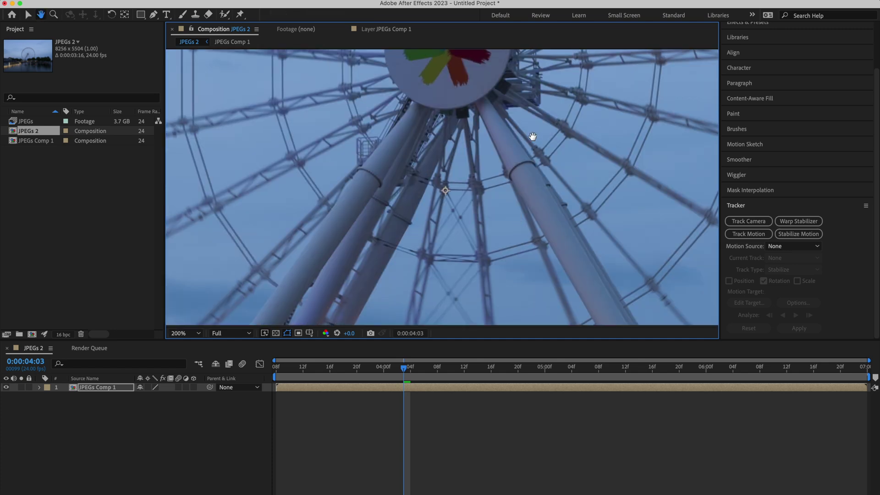
drag(531, 137, 513, 204)
key(v)
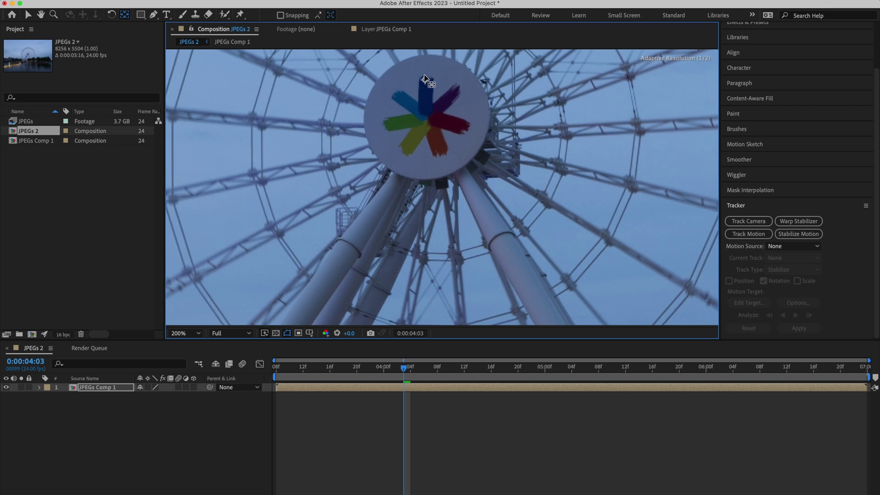
click(382, 30)
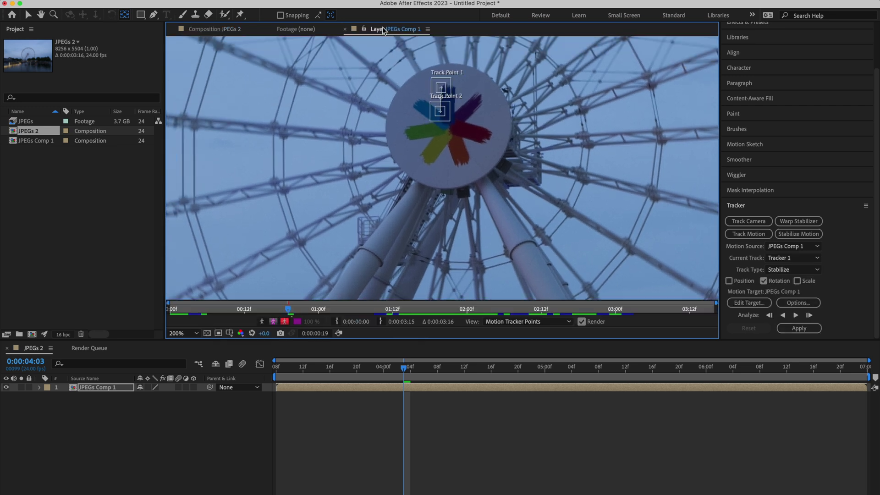
Step: Track both rotation points forward from 5:05 and backward from 5:08, then apply
drag(409, 373, 580, 377)
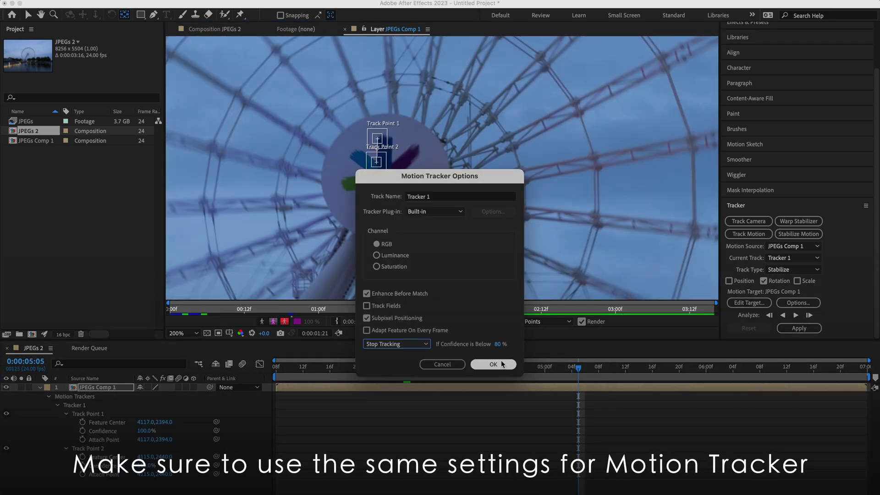
click(494, 364)
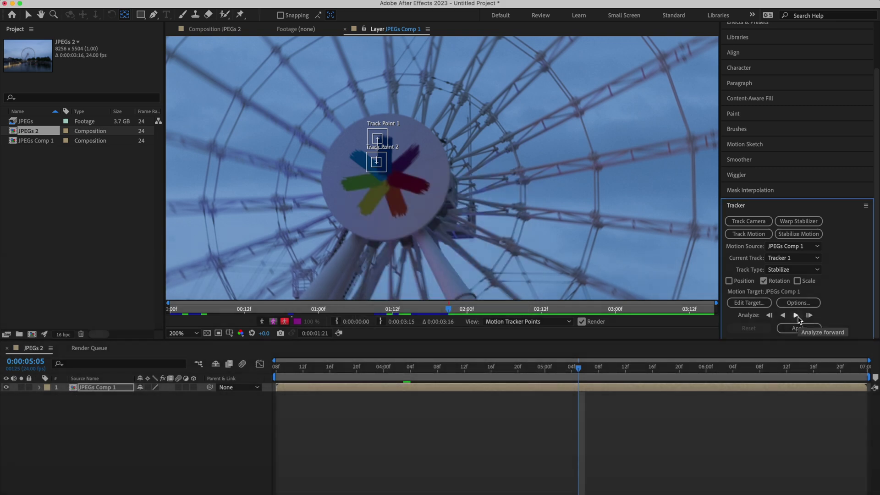
click(796, 316)
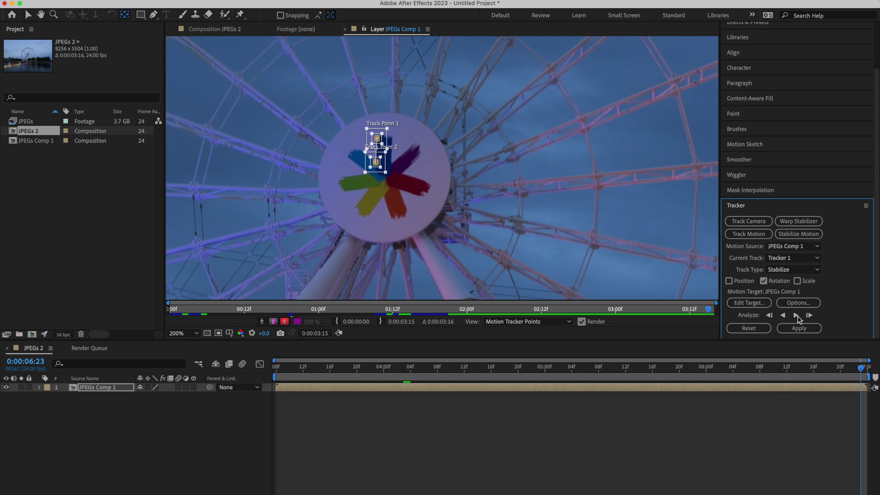
click(597, 383)
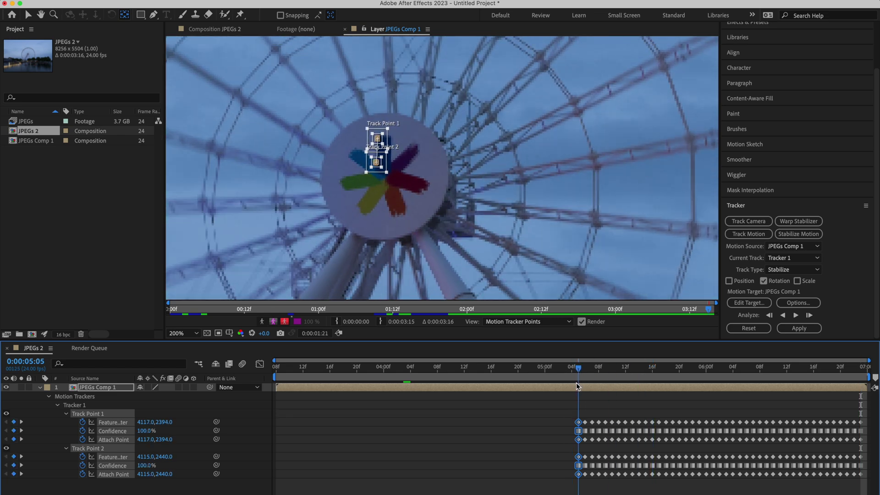
click(783, 315)
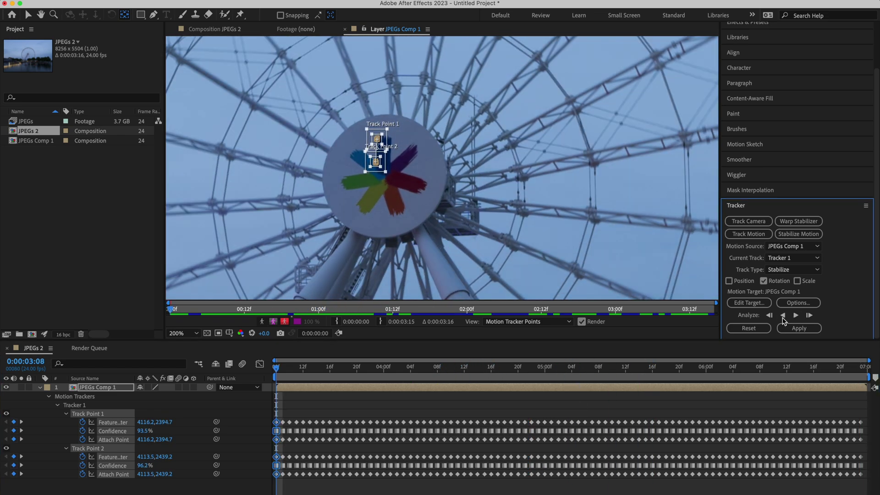
click(794, 329)
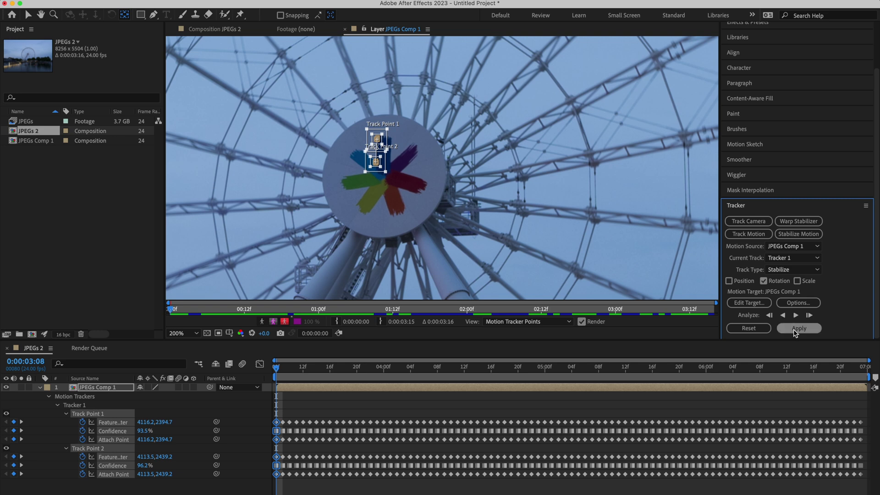